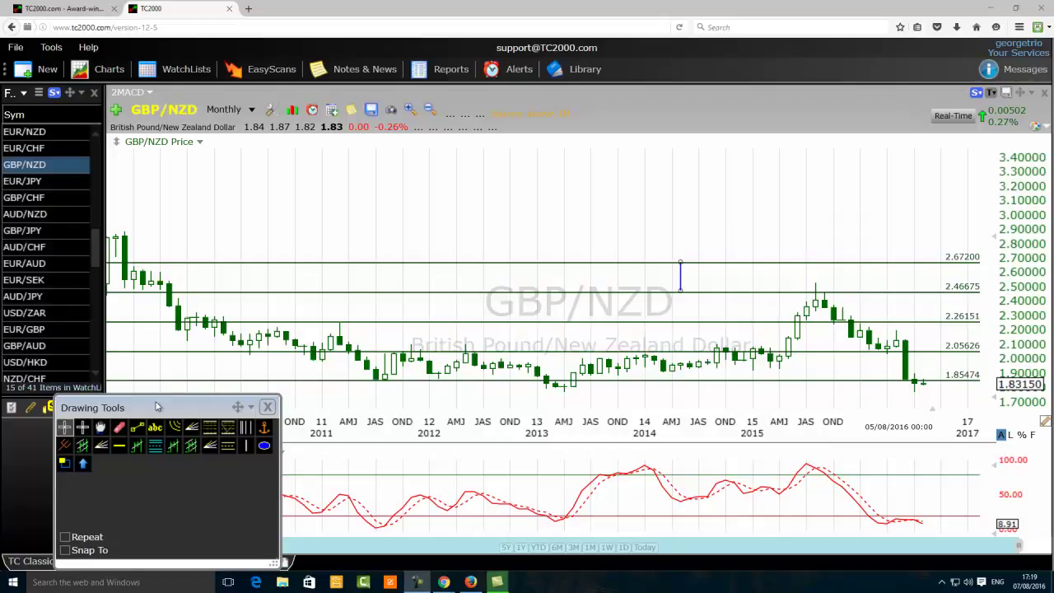
Draw a flat green ellipse under the Stochastics curve to mark its 2016 oversold stretch.
{"action": "mouse_move", "coordinate": [154, 414]}
{"action": "left_mouse_down"}
{"action": "mouse_move", "coordinate": [8, 498]}
{"action": "mouse_move", "coordinate": [36, 490]}
{"action": "left_mouse_up"}
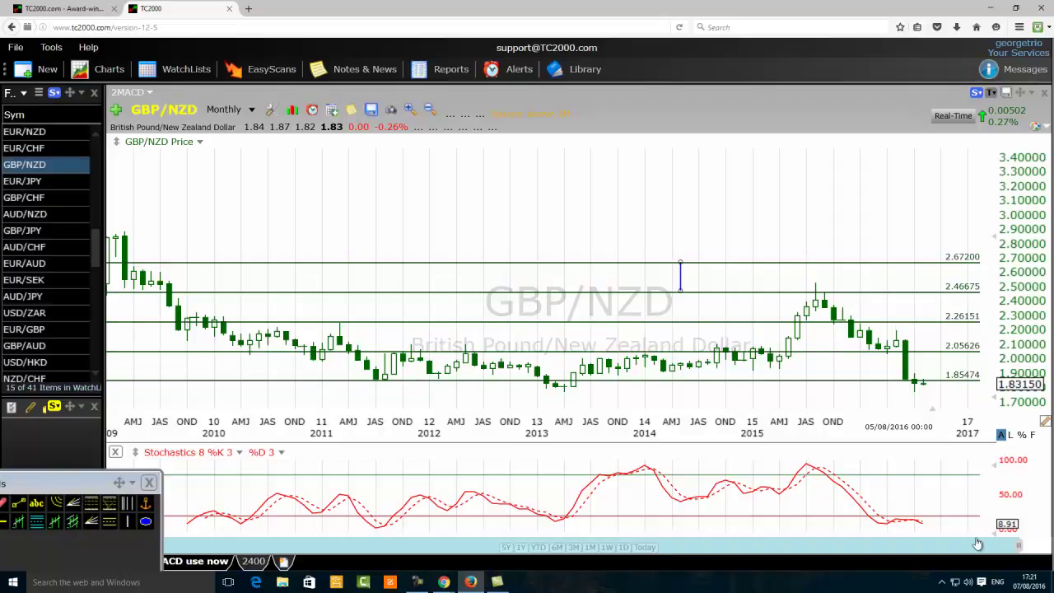
{"action": "left_click", "coordinate": [145, 522]}
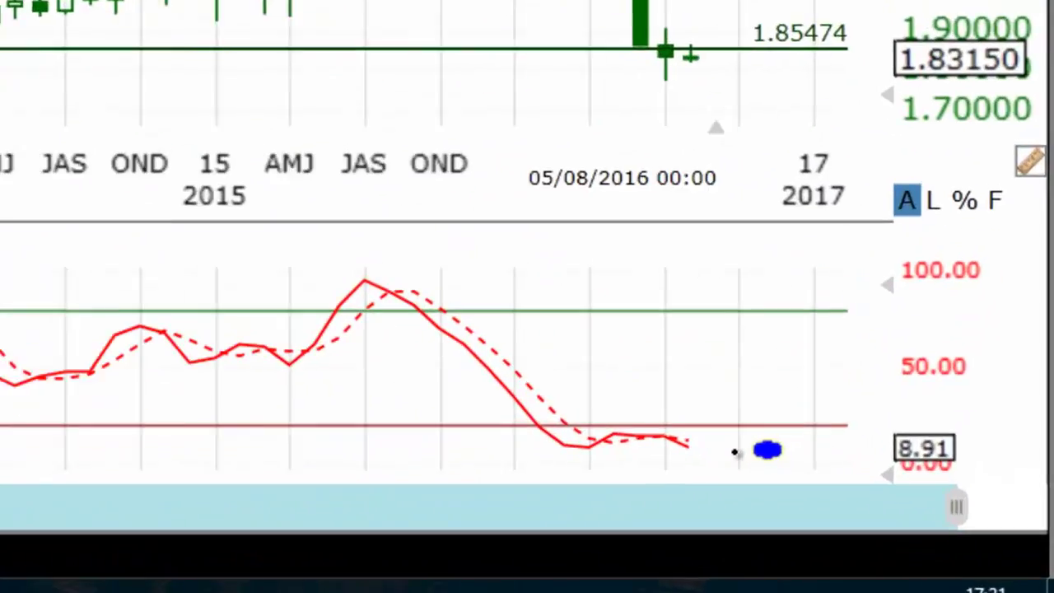
{"action": "left_click_drag", "start_coordinate": [738, 434], "coordinate": [554, 495]}
{"action": "mouse_move", "coordinate": [679, 454]}
{"action": "left_mouse_down"}
{"action": "mouse_move", "coordinate": [494, 450]}
{"action": "mouse_move", "coordinate": [622, 480]}
{"action": "left_mouse_up"}
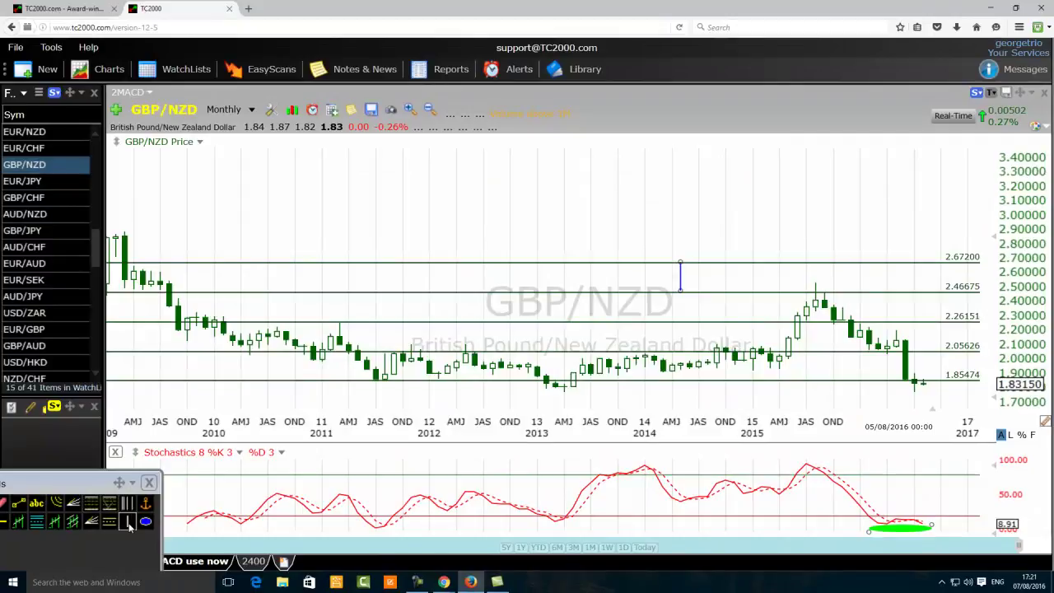
Place vertical lines on the price chart at the March 2016 candle and at the latest candle, bracketing the oversold stretch.
{"action": "left_click", "coordinate": [128, 522]}
{"action": "left_click", "coordinate": [878, 304]}
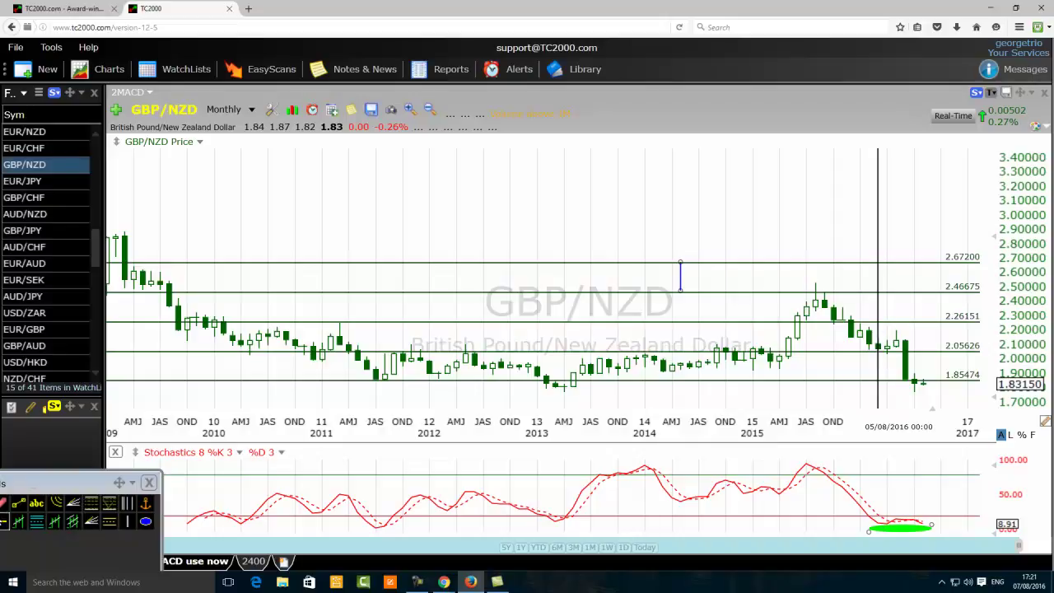
{"action": "left_click", "coordinate": [128, 521]}
{"action": "left_click_drag", "start_coordinate": [934, 310], "coordinate": [925, 315]}
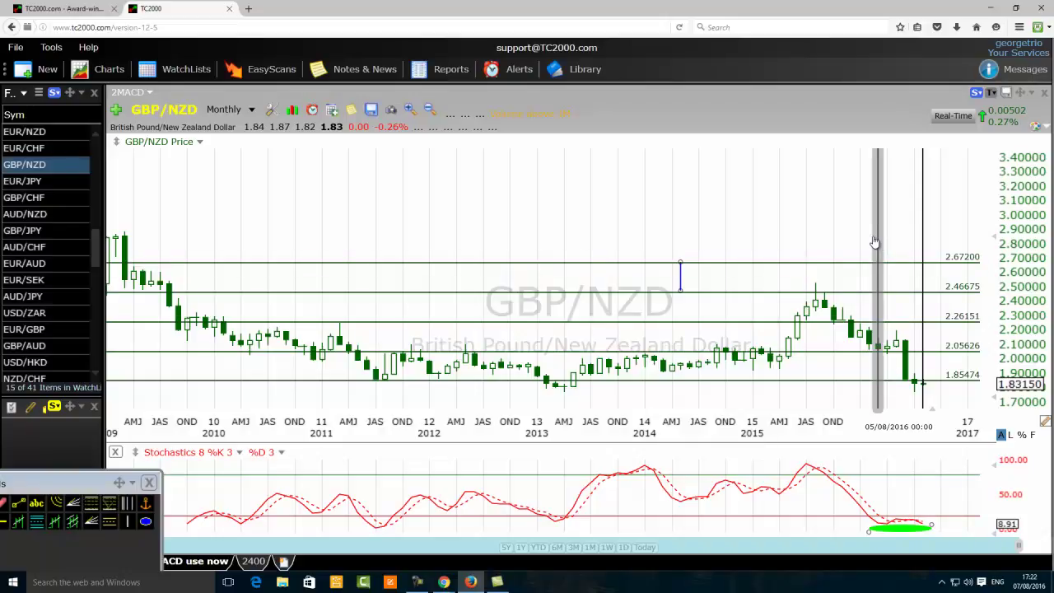
{"action": "left_click", "coordinate": [908, 528]}
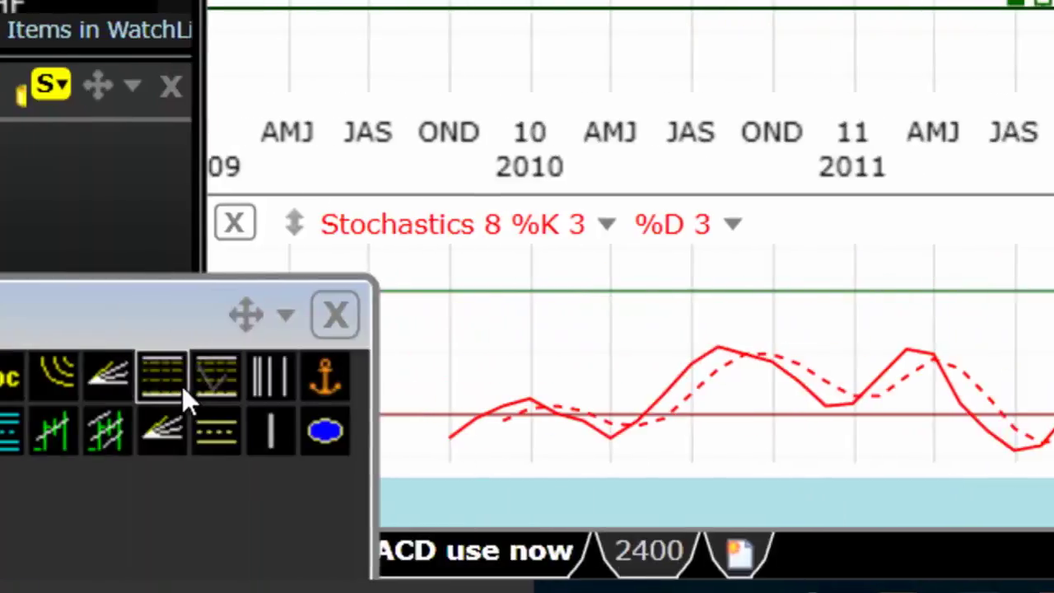
Draw a descending trend line from the 2015 peak over the later highs to the start of 2017 and colour it red.
{"action": "left_click_drag", "start_coordinate": [41, 329], "coordinate": [508, 235]}
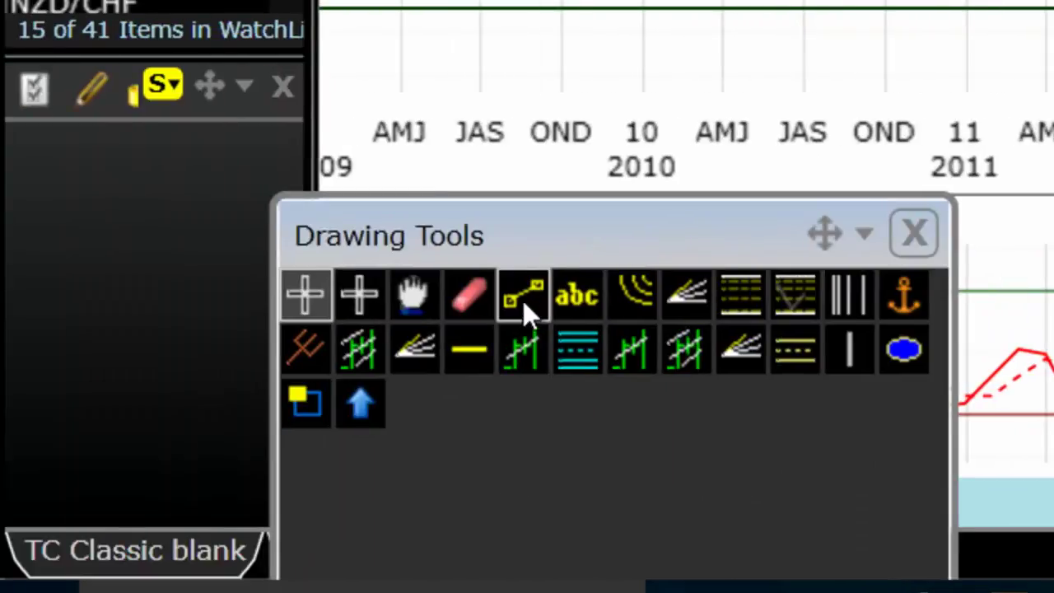
{"action": "left_click", "coordinate": [523, 297]}
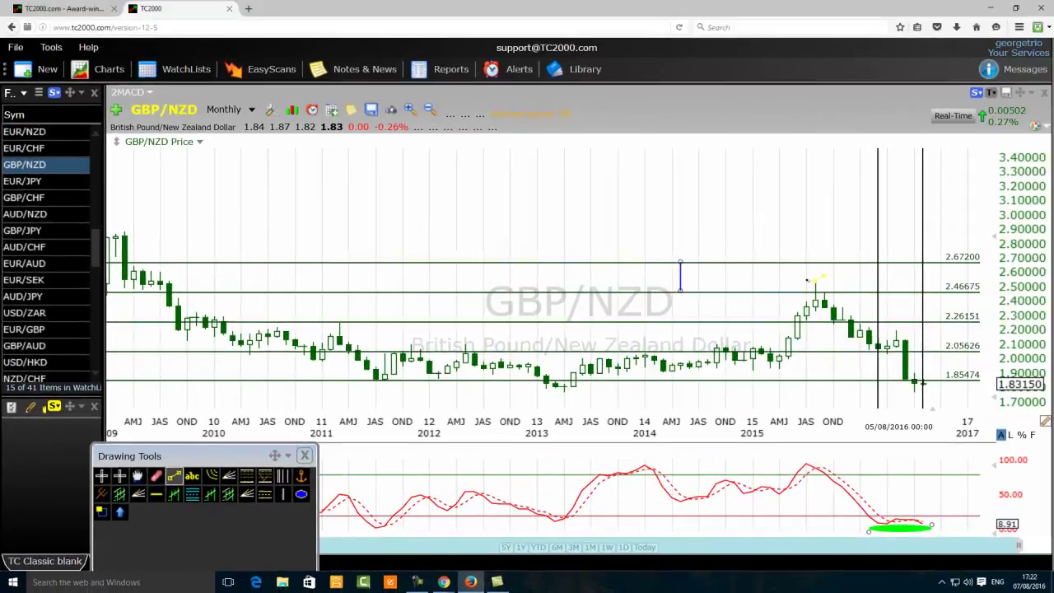
{"action": "mouse_move", "coordinate": [805, 277]}
{"action": "left_mouse_down"}
{"action": "mouse_move", "coordinate": [927, 326]}
{"action": "mouse_move", "coordinate": [974, 376]}
{"action": "left_mouse_up"}
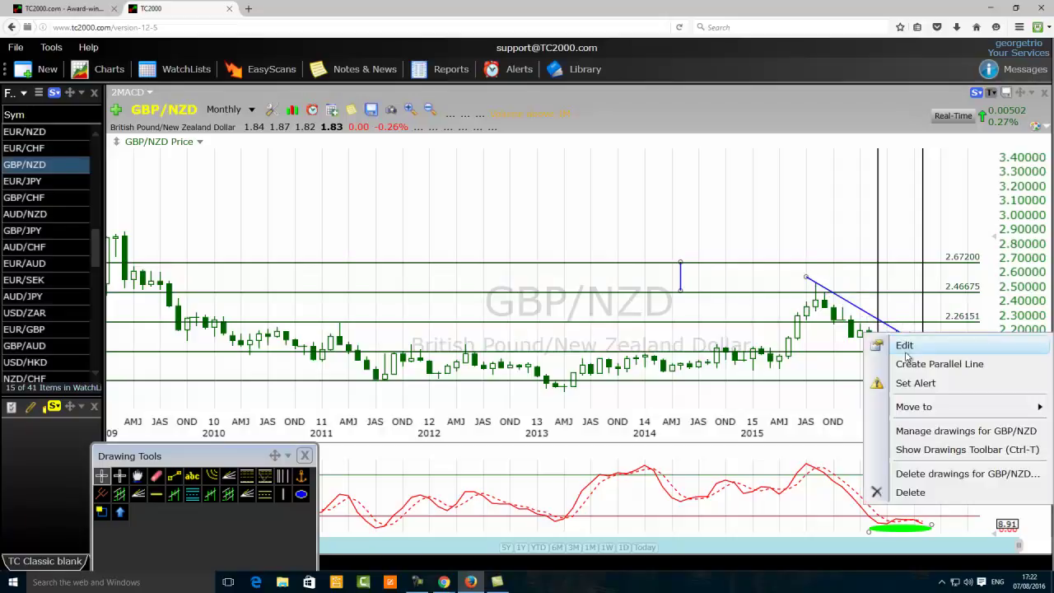
{"action": "left_click", "coordinate": [905, 346]}
{"action": "left_click", "coordinate": [1018, 389]}
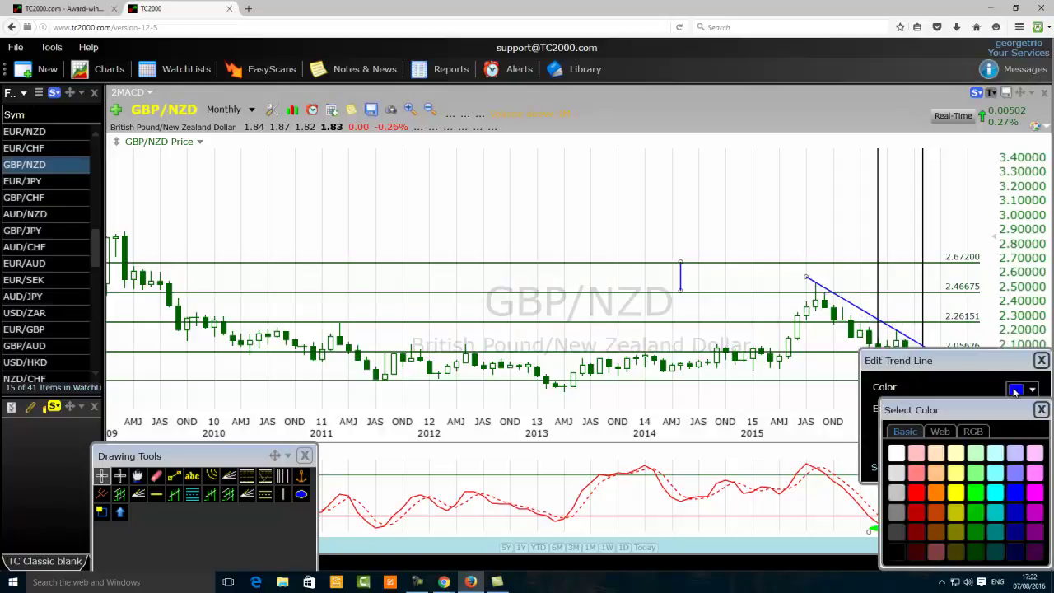
{"action": "left_click", "coordinate": [918, 493]}
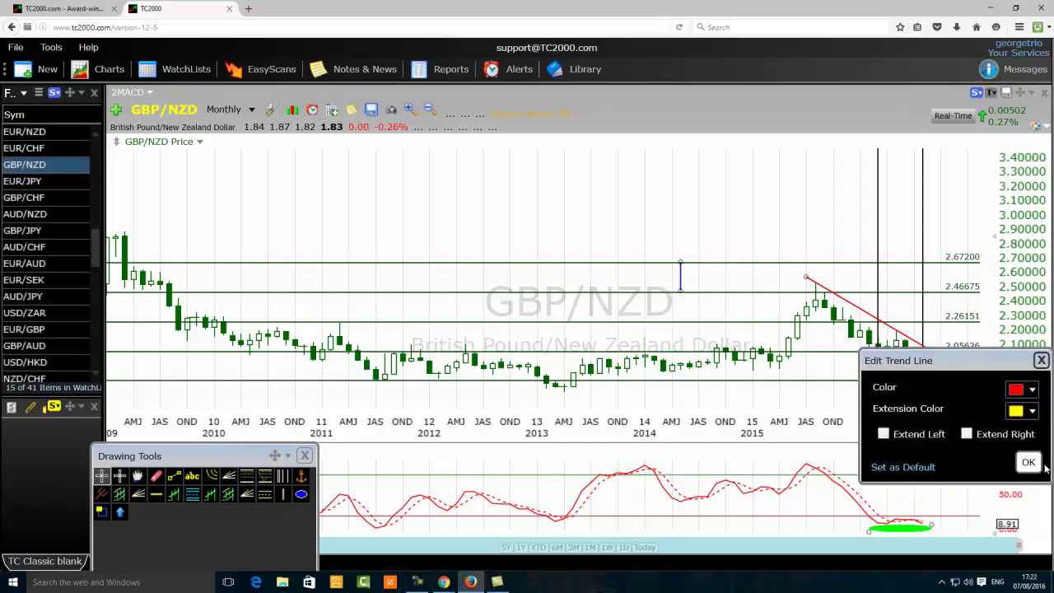
{"action": "left_click", "coordinate": [1029, 467]}
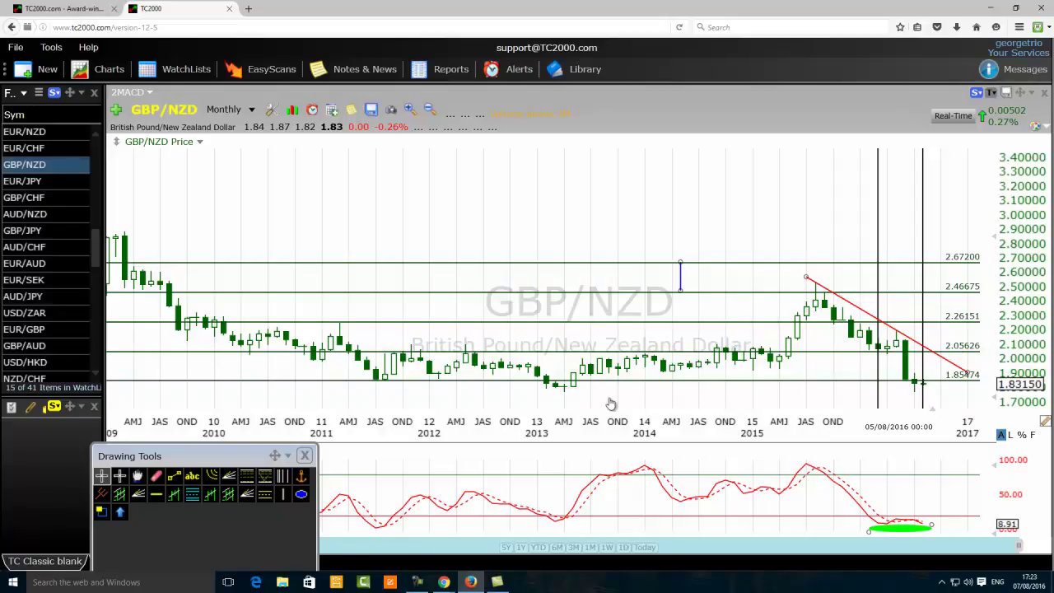
Change the colour of the horizontal line at 2.05626 to orange.
{"action": "mouse_move", "coordinate": [921, 528]}
{"action": "mouse_move", "coordinate": [904, 338]}
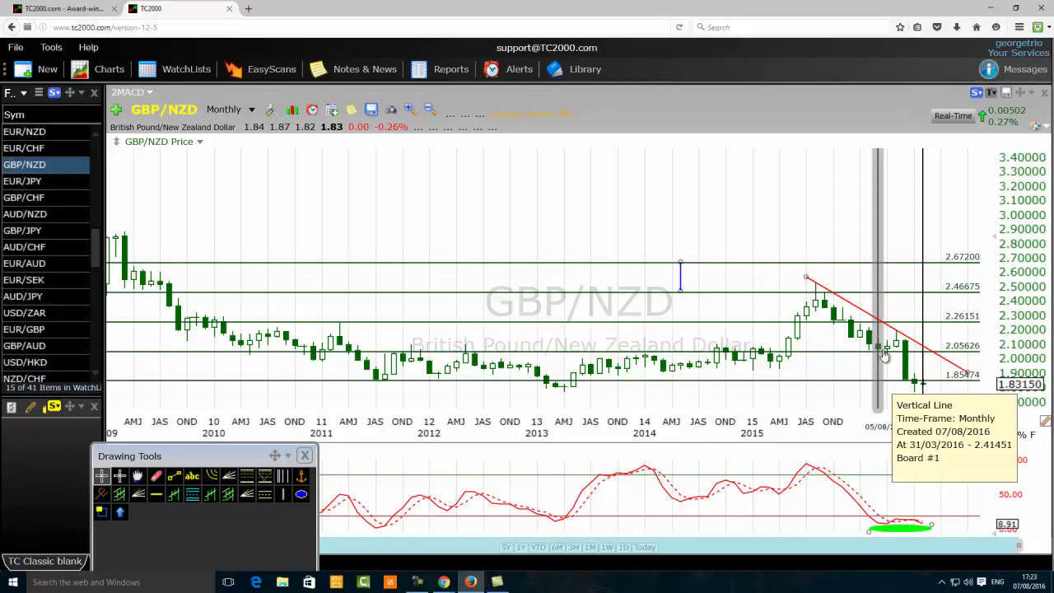
{"action": "mouse_move", "coordinate": [887, 356]}
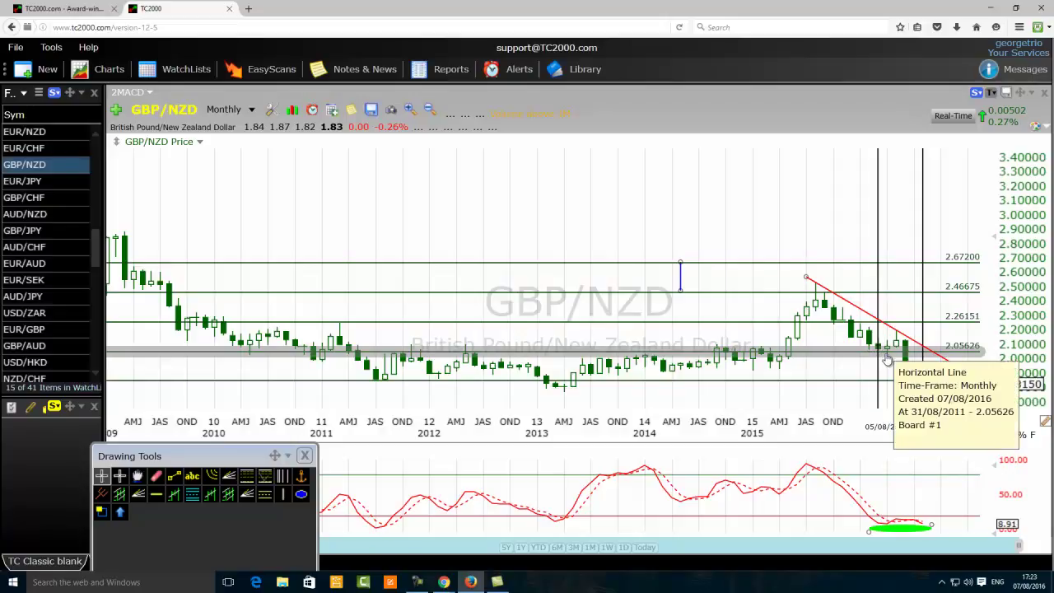
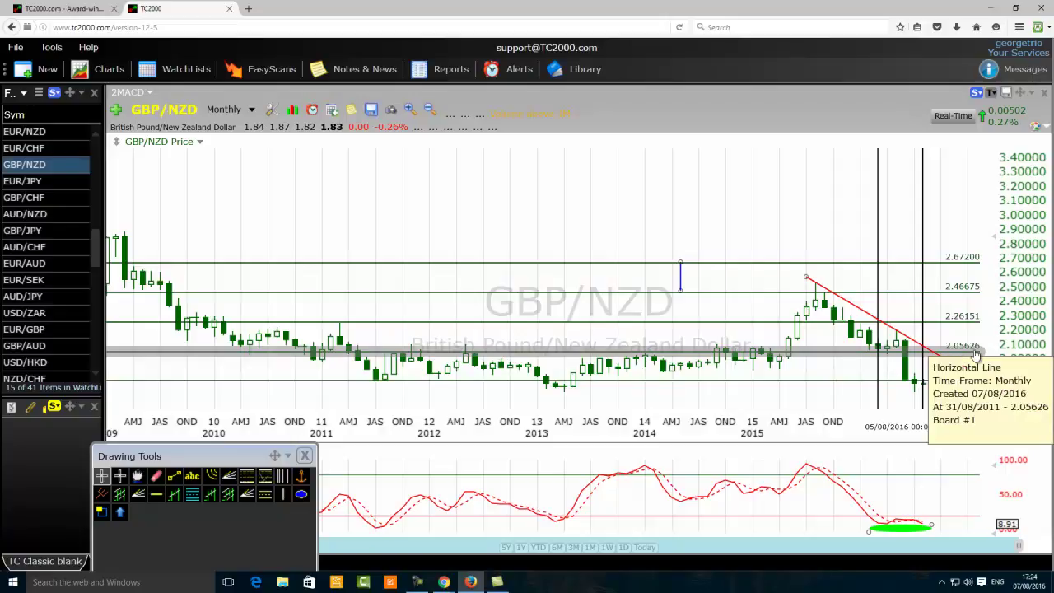
{"action": "left_click", "coordinate": [251, 111]}
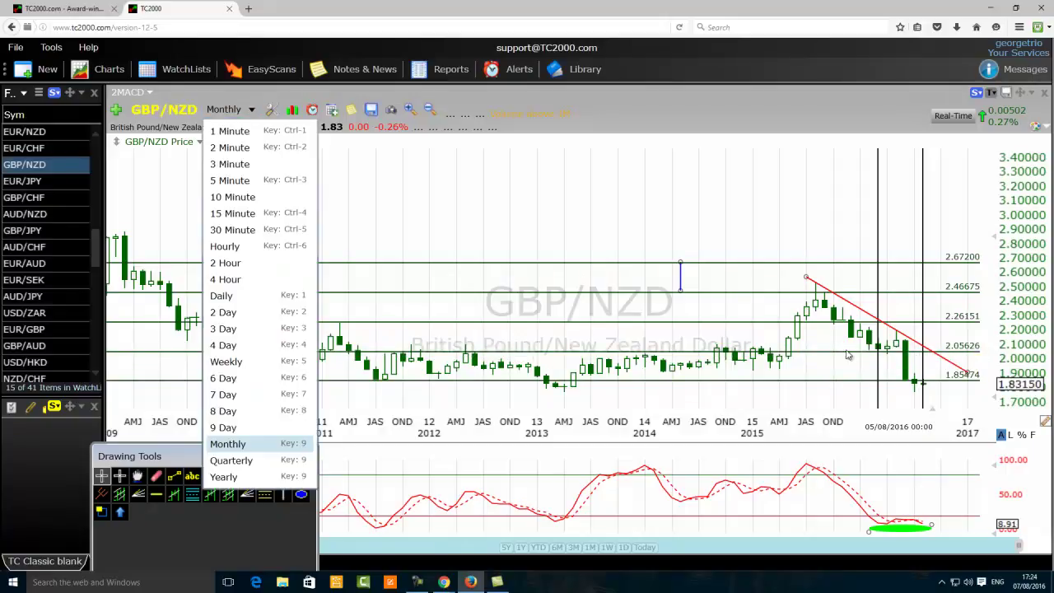
{"action": "right_click", "coordinate": [846, 358]}
{"action": "left_click", "coordinate": [883, 365]}
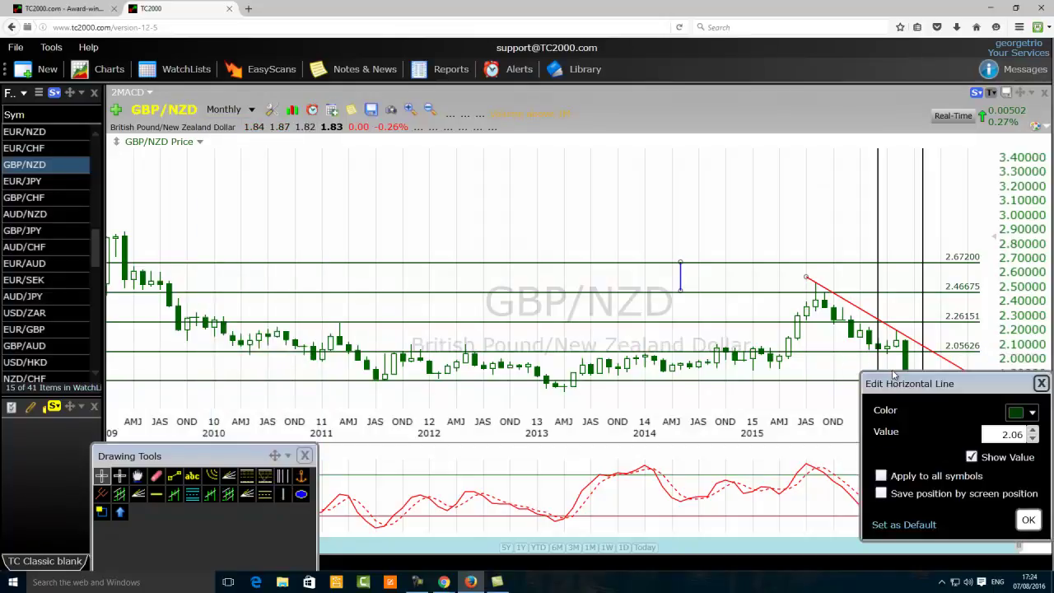
{"action": "left_click", "coordinate": [1015, 412]}
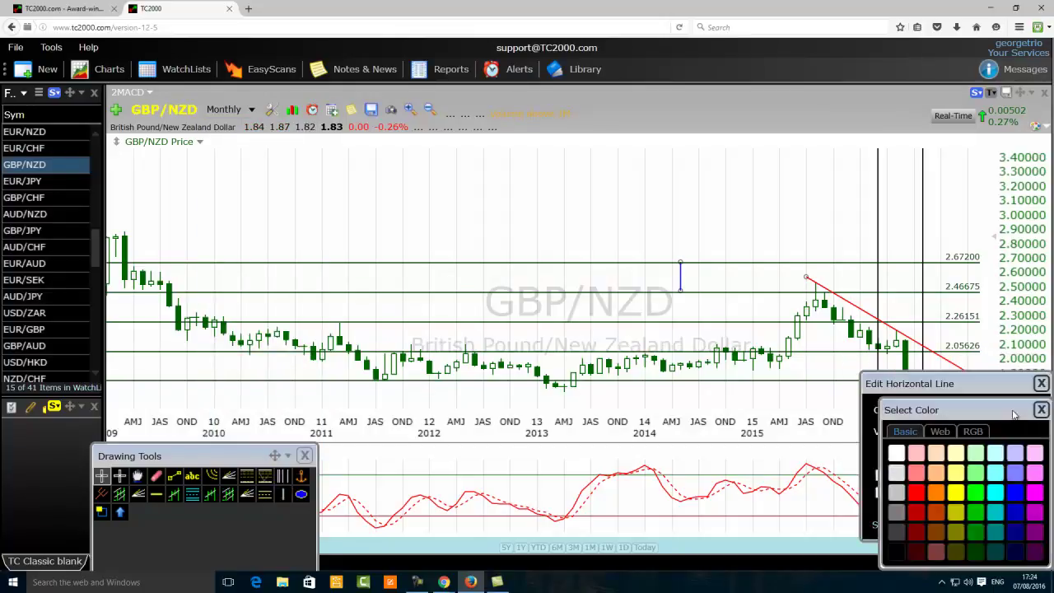
{"action": "left_click", "coordinate": [940, 492]}
{"action": "left_click", "coordinate": [1028, 519]}
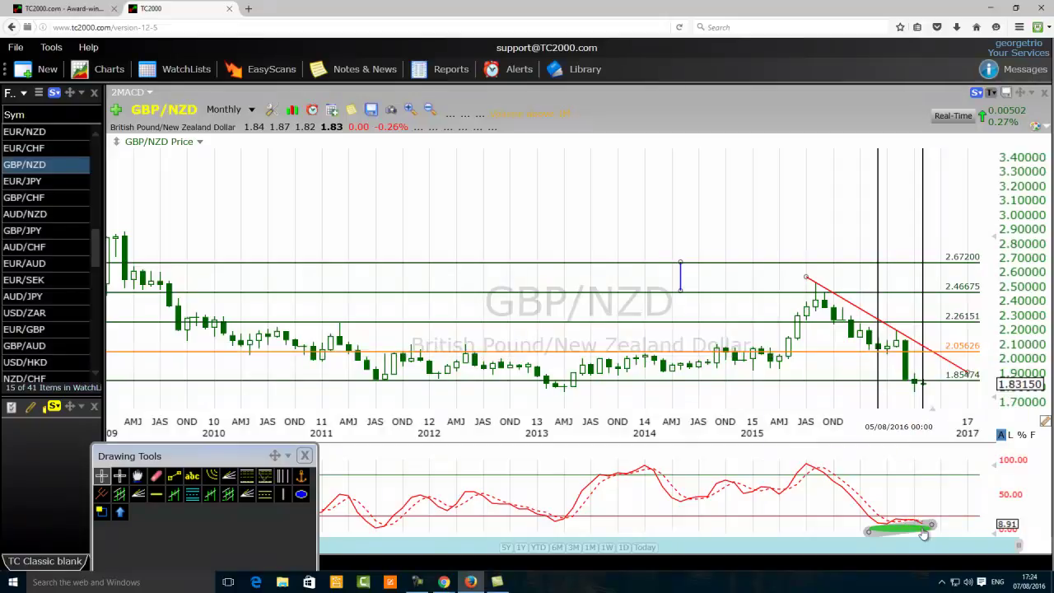
Examine the price and Stochastics since August 2015 on the daily time frame, and return the chart to monthly.
{"action": "left_click", "coordinate": [255, 113]}
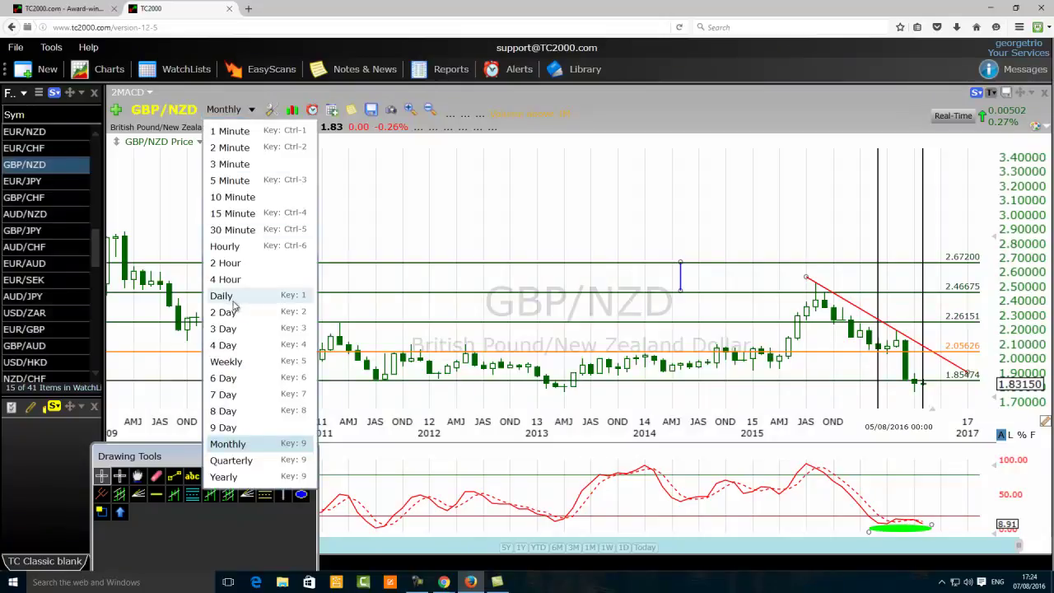
{"action": "left_click", "coordinate": [290, 300]}
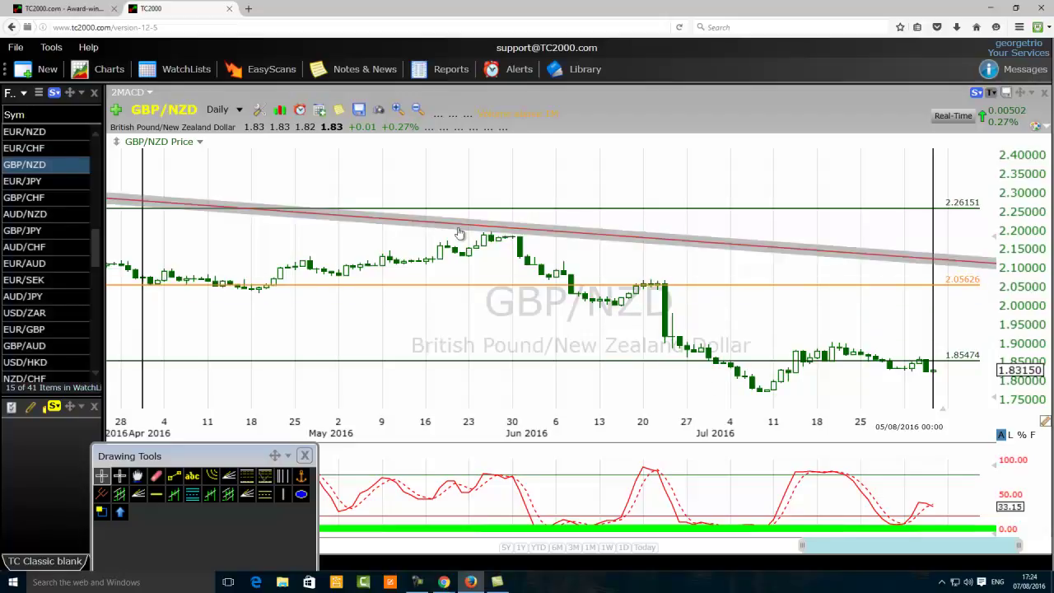
{"action": "scroll", "coordinate": [254, 243], "scroll_direction": "down", "scroll_amount": 4}
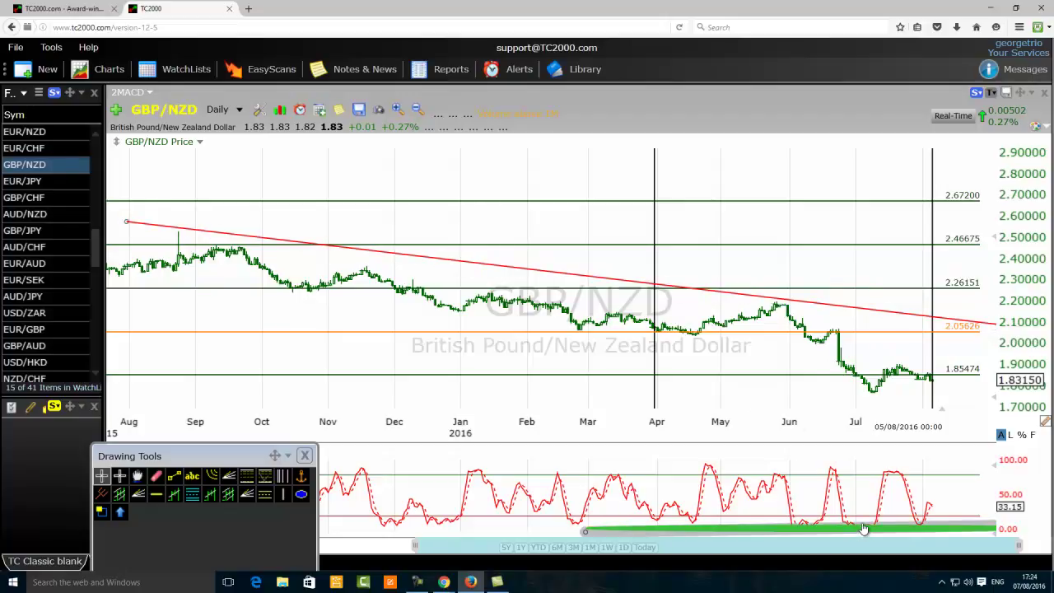
{"action": "mouse_move", "coordinate": [866, 534]}
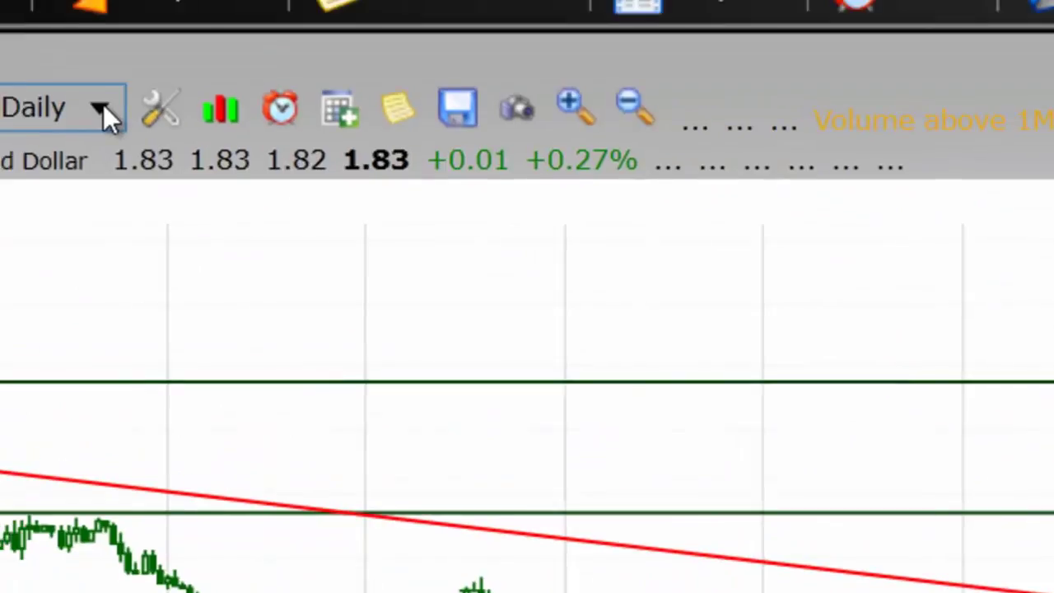
{"action": "left_click", "coordinate": [103, 107]}
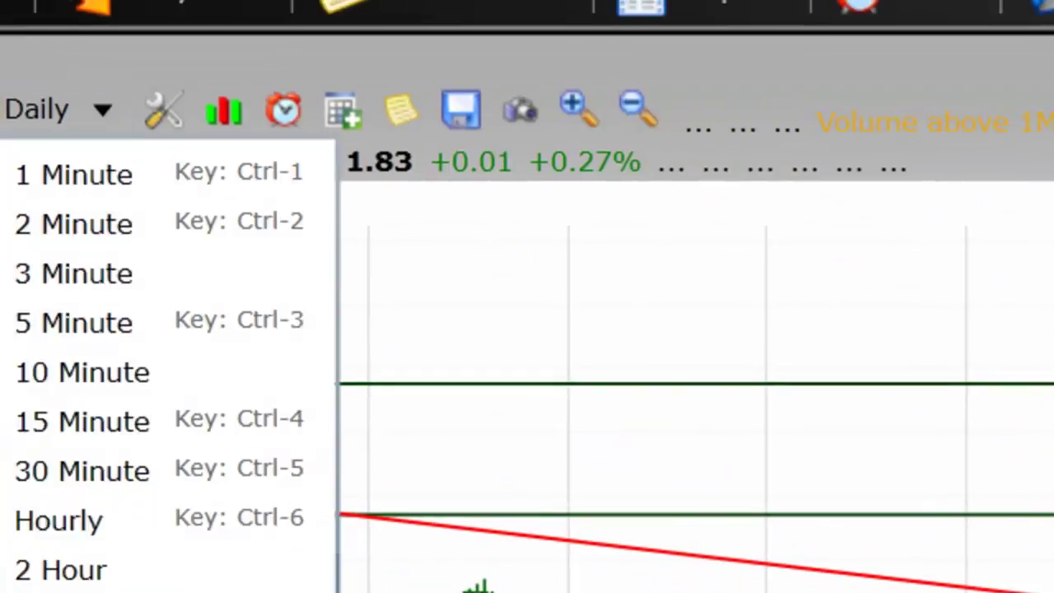
{"action": "key", "text": "ctrl+9"}
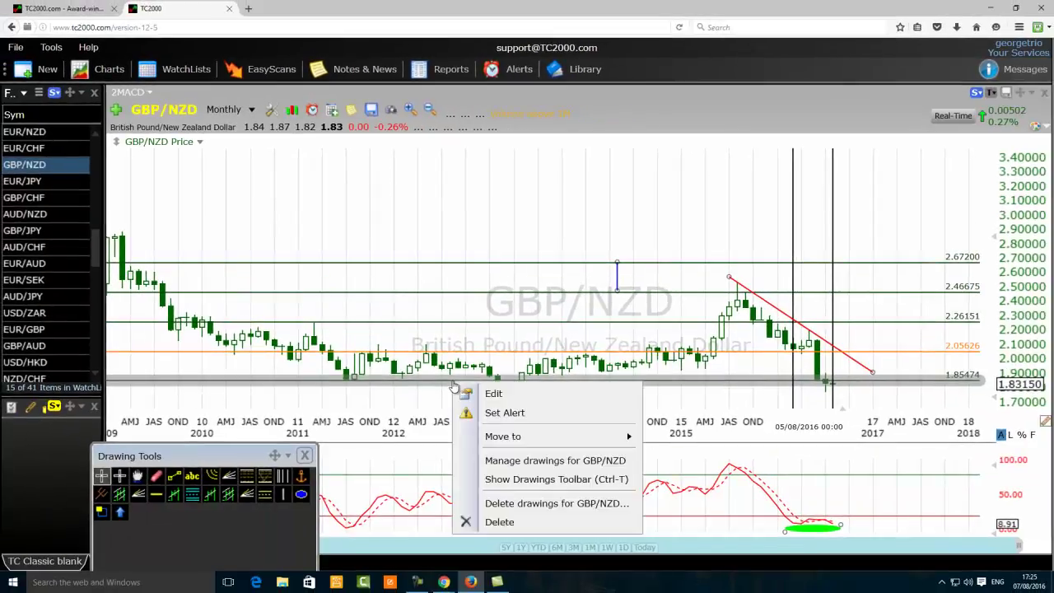
Change the colour of the horizontal line at 1.85474 to orange.
{"action": "right_click", "coordinate": [454, 381]}
{"action": "left_click", "coordinate": [494, 395]}
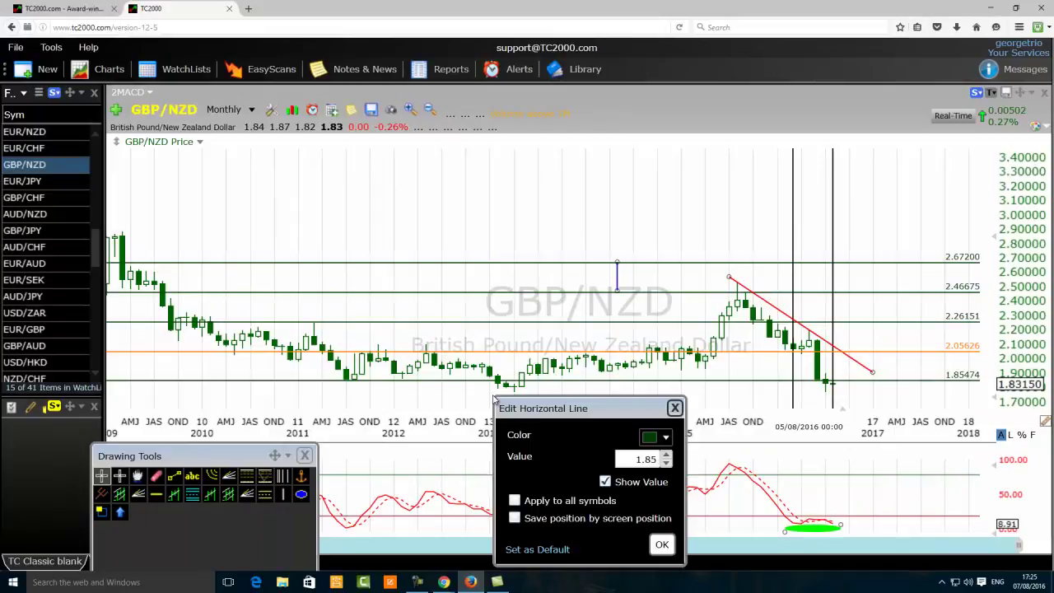
{"action": "left_click", "coordinate": [665, 441]}
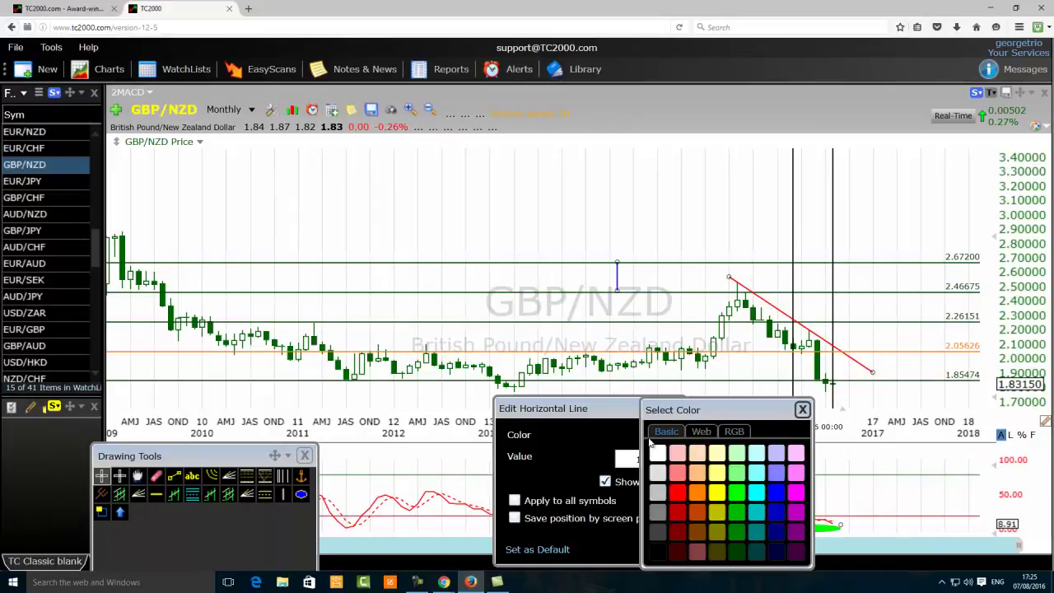
{"action": "left_click", "coordinate": [692, 494]}
{"action": "left_click", "coordinate": [662, 547]}
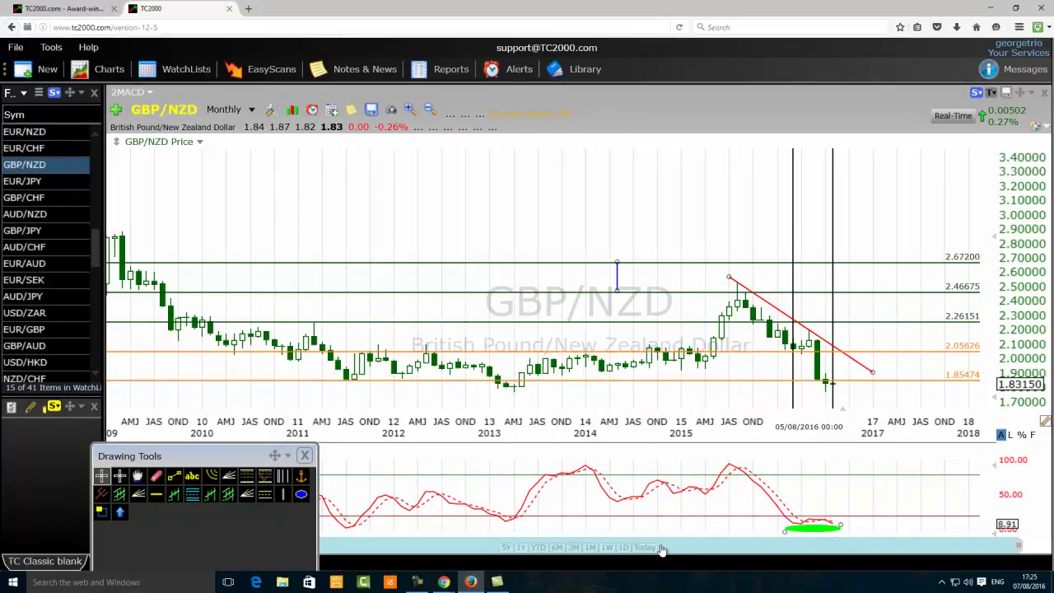
Edit the horizontal line at 1.85474 again and reapply orange as its colour.
{"action": "right_click", "coordinate": [489, 385]}
{"action": "left_click", "coordinate": [499, 394]}
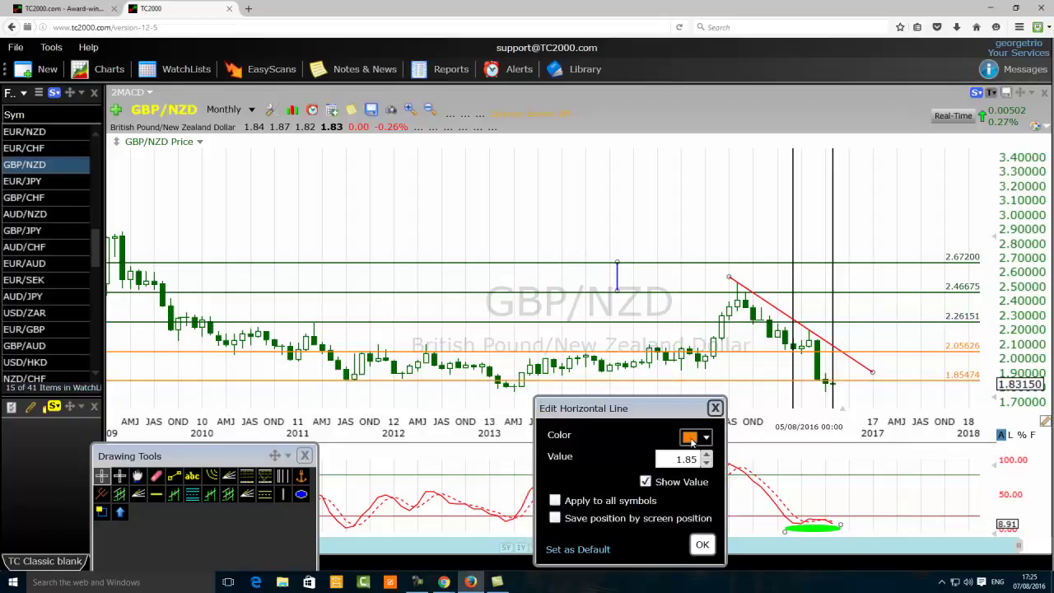
{"action": "left_click", "coordinate": [692, 439]}
{"action": "left_click", "coordinate": [736, 495]}
{"action": "left_click", "coordinate": [700, 546]}
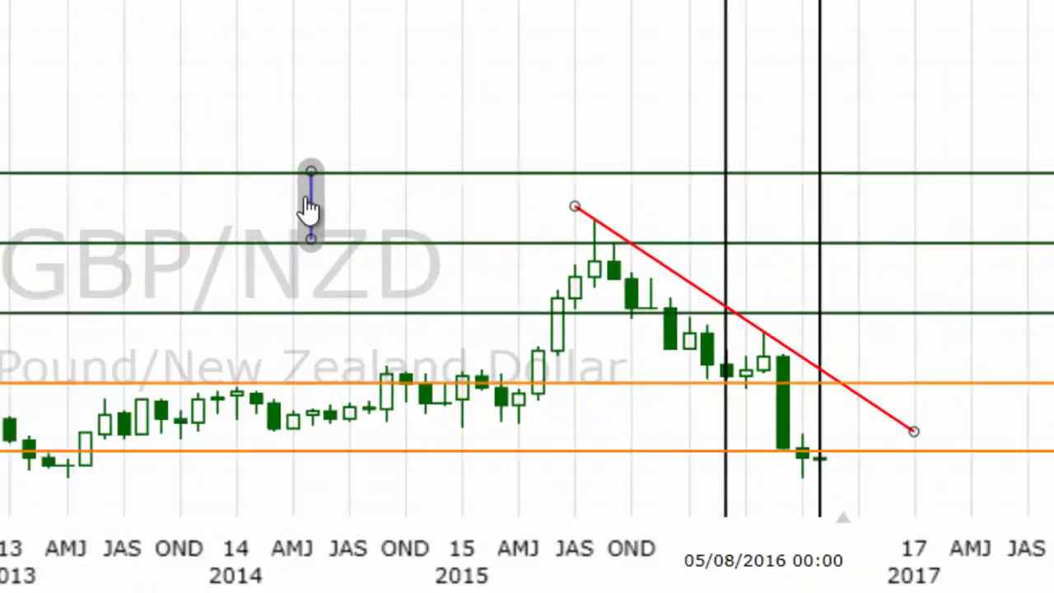
Compare the spacing between horizontal levels with the blue vertical segment, leaving it between 2.46675 and 2.67200 near the 2015 peak.
{"action": "left_click_drag", "start_coordinate": [613, 277], "coordinate": [679, 371]}
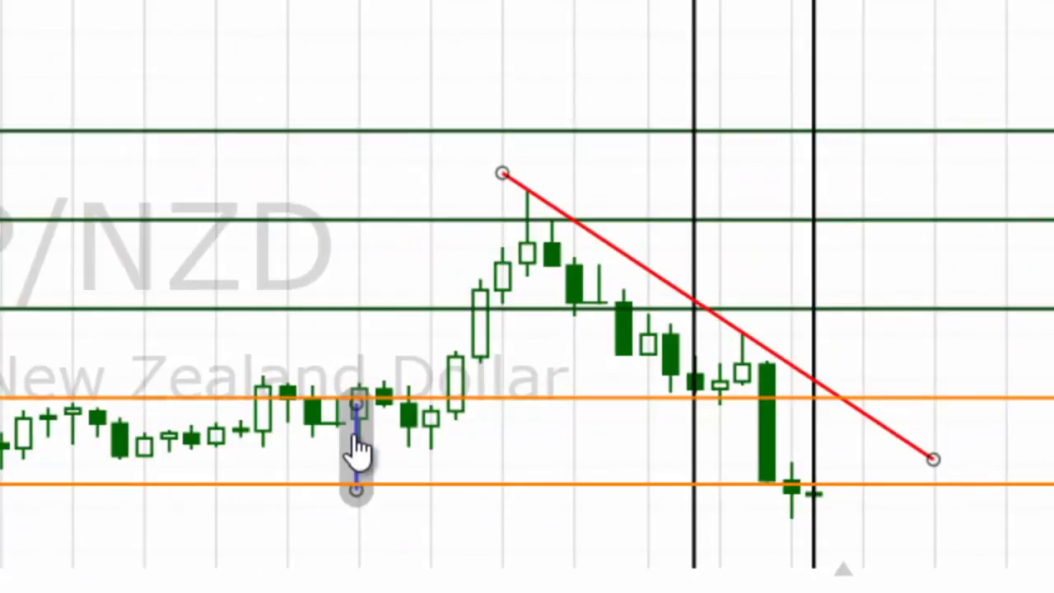
{"action": "left_click_drag", "start_coordinate": [356, 449], "coordinate": [480, 264]}
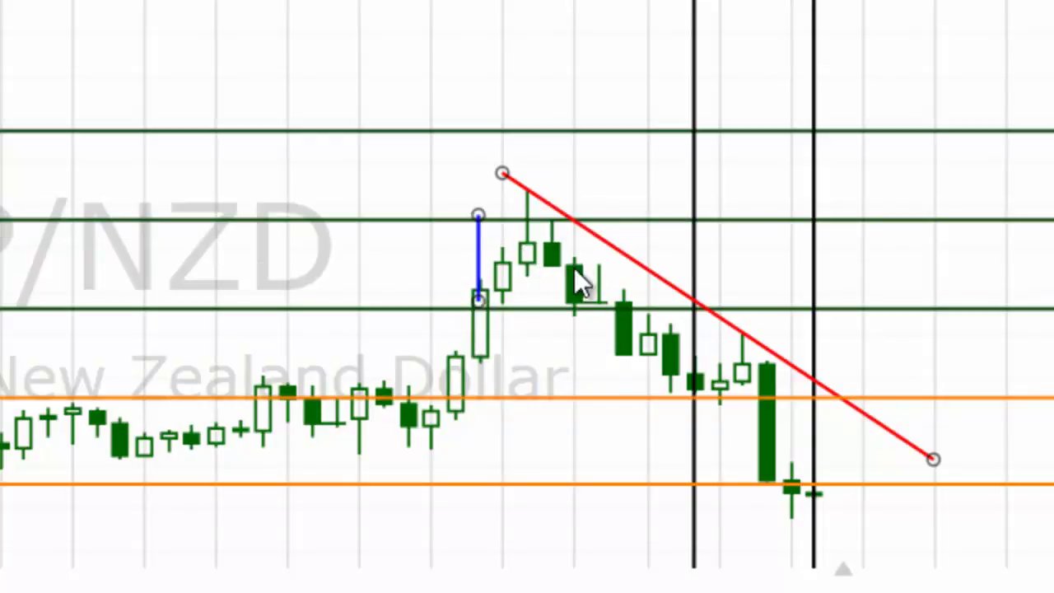
{"action": "left_click_drag", "start_coordinate": [490, 270], "coordinate": [491, 185]}
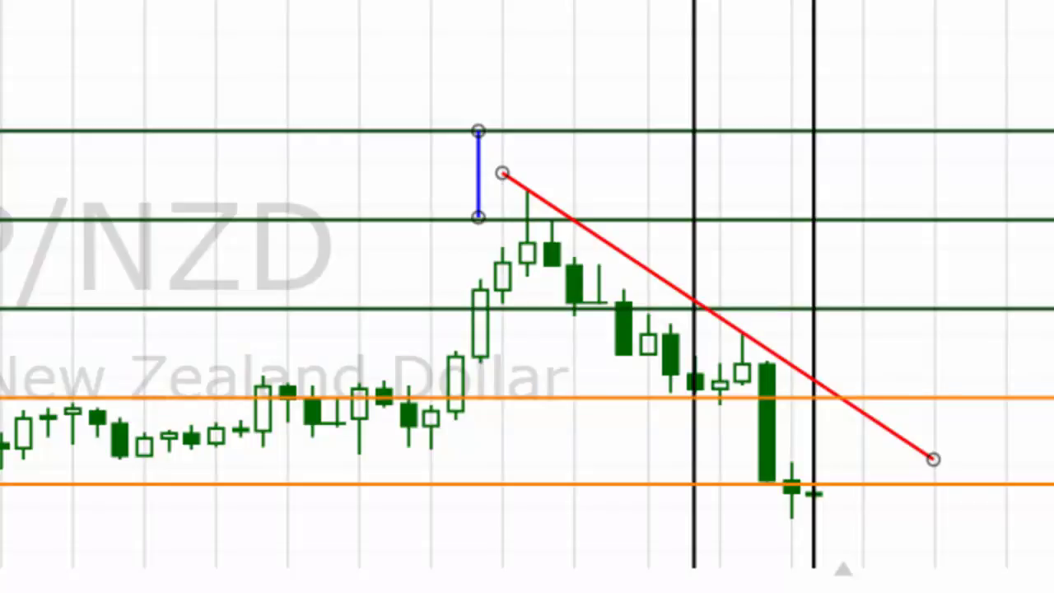
Place a horizontal line at 2.56565, between the two highest levels, and colour the level at 2.67200 red.
{"action": "mouse_move", "coordinate": [195, 186]}
{"action": "left_mouse_down"}
{"action": "mouse_move", "coordinate": [231, 170]}
{"action": "mouse_move", "coordinate": [220, 194]}
{"action": "mouse_move", "coordinate": [235, 203]}
{"action": "mouse_move", "coordinate": [242, 192]}
{"action": "mouse_move", "coordinate": [239, 210]}
{"action": "left_mouse_up"}
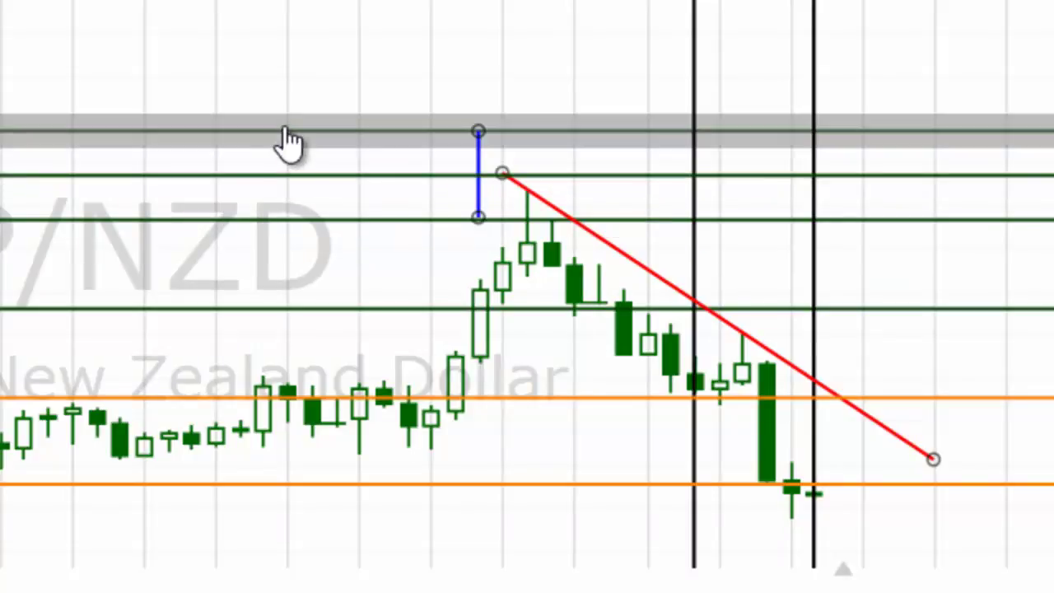
{"action": "right_click", "coordinate": [286, 132]}
{"action": "left_click", "coordinate": [419, 163]}
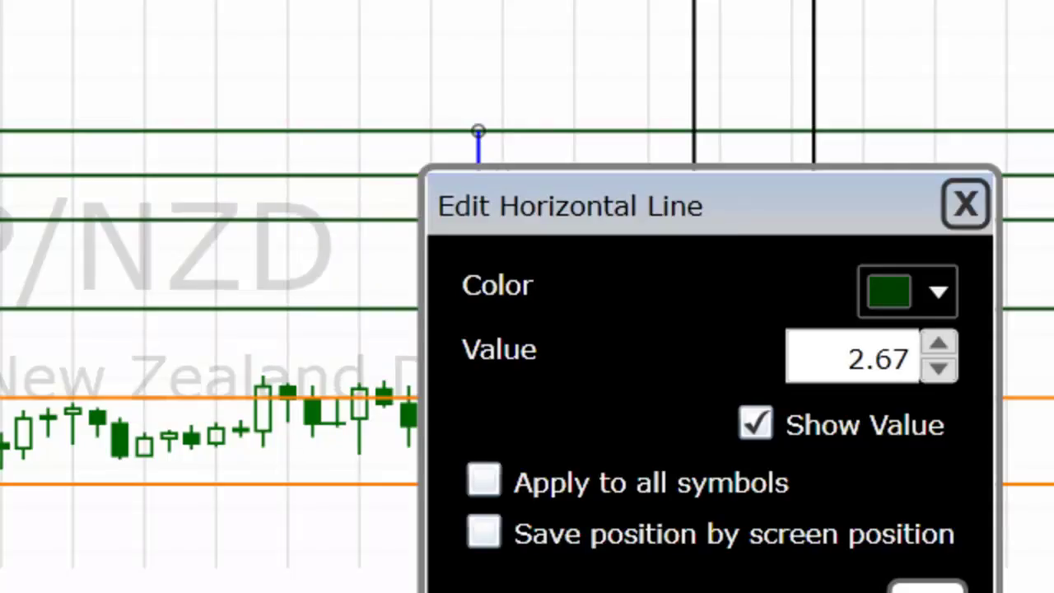
{"action": "left_click", "coordinate": [900, 293]}
{"action": "left_click", "coordinate": [972, 588]}
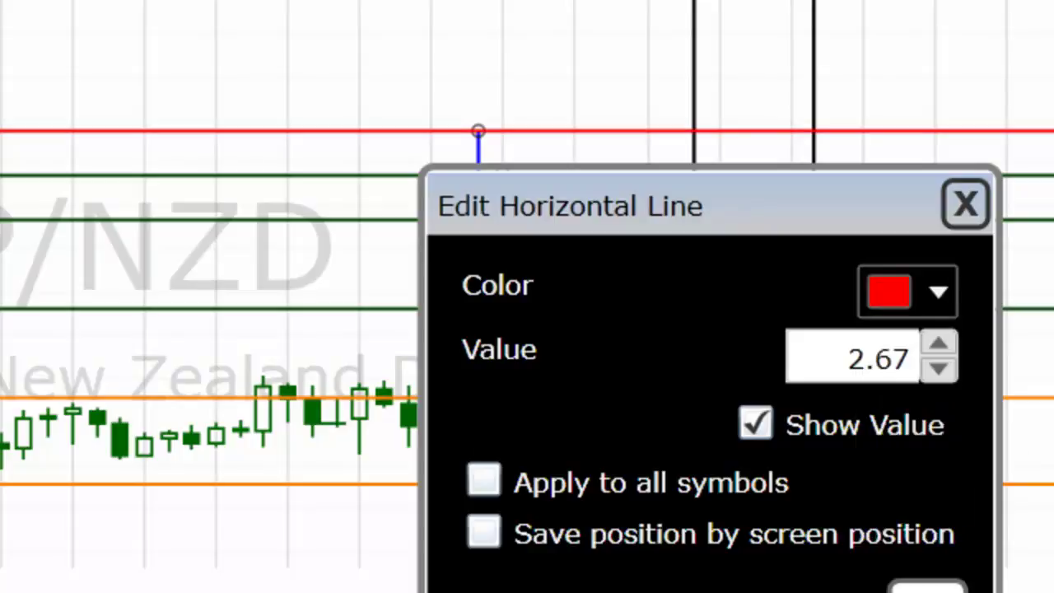
{"action": "left_click", "coordinate": [926, 586]}
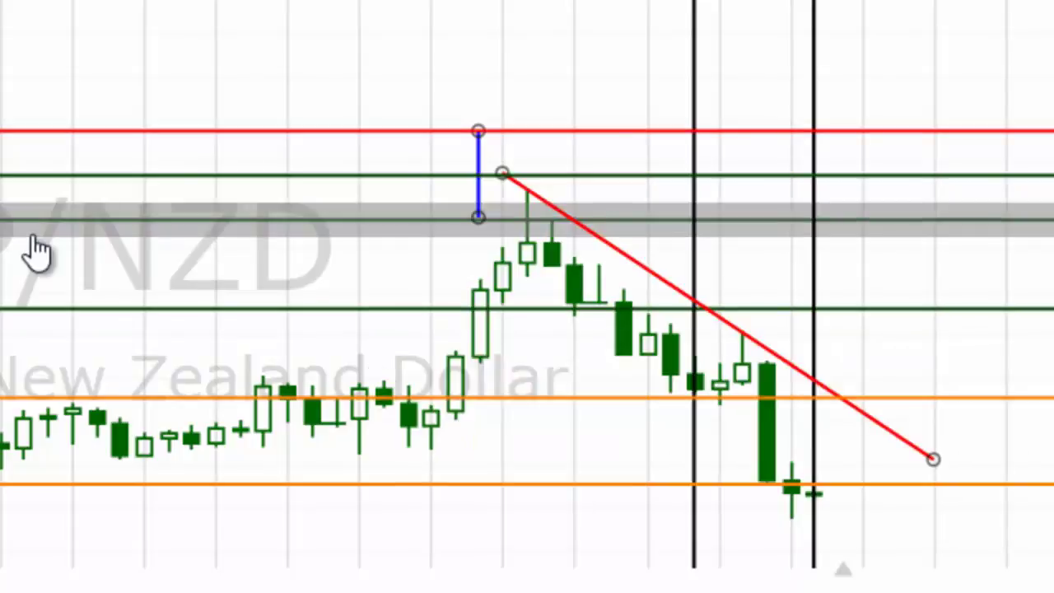
Change the colour of the horizontal line at 2.46675 to red.
{"action": "right_click", "coordinate": [157, 222]}
{"action": "left_click", "coordinate": [290, 264]}
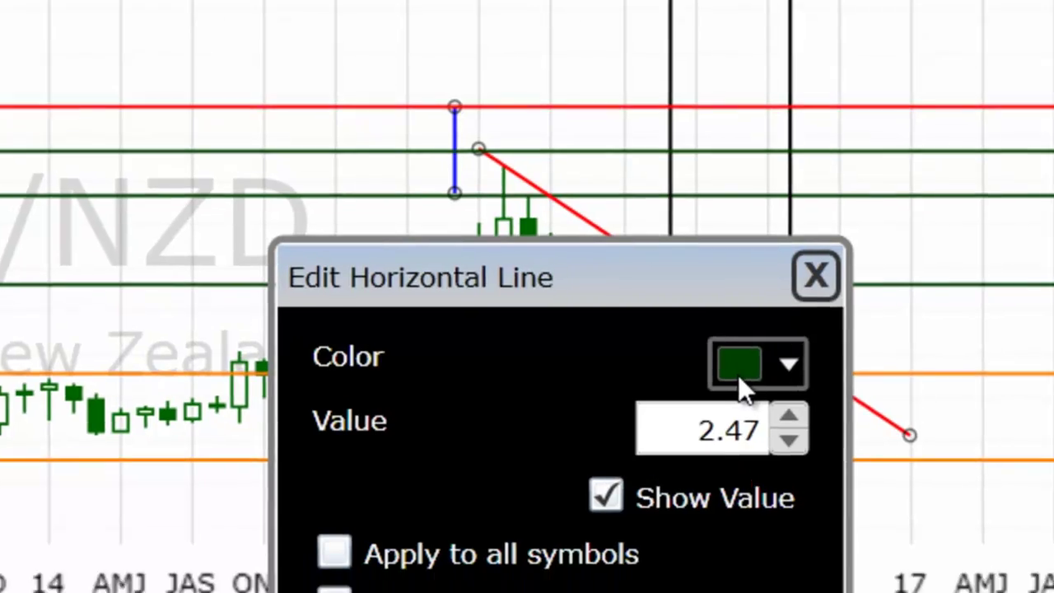
{"action": "left_click", "coordinate": [786, 394]}
{"action": "left_click", "coordinate": [623, 484]}
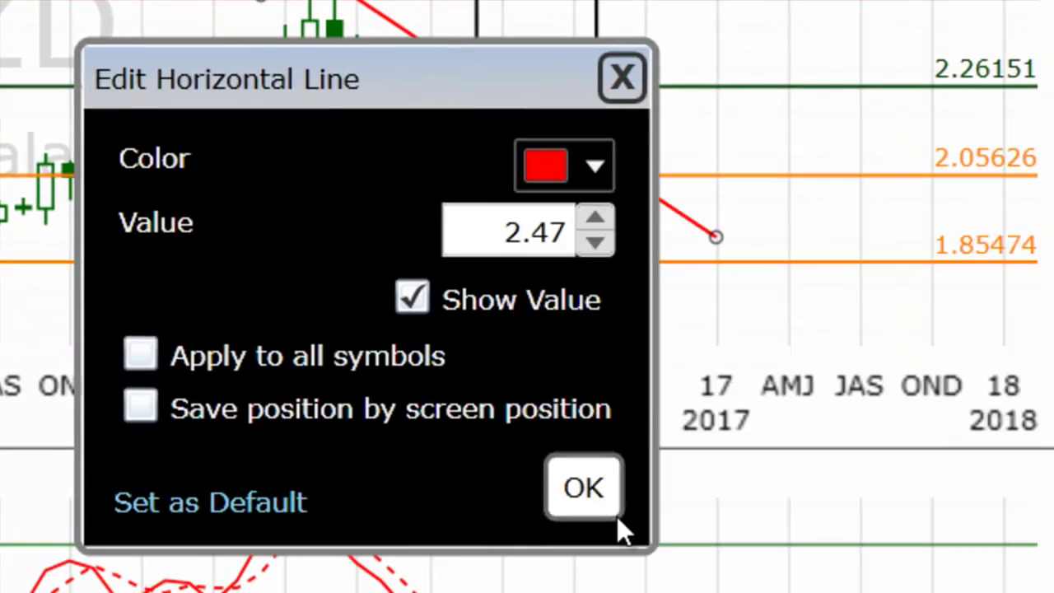
{"action": "left_click", "coordinate": [614, 509]}
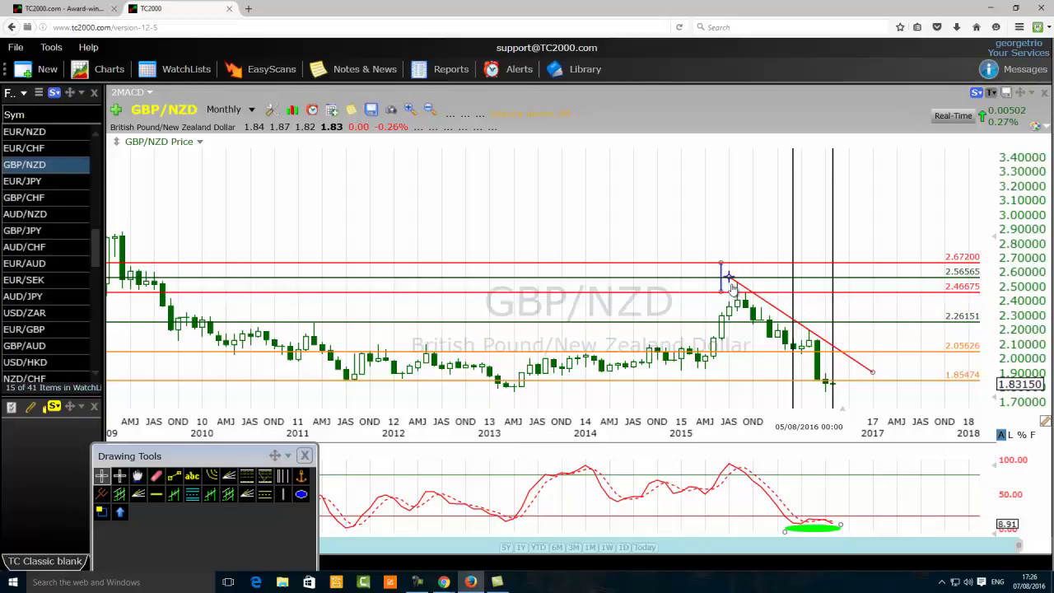
Move the blue vertical segment down to span the gap between the 2.26151 and 2.05626 levels, just after the 2015 peak.
{"action": "mouse_move", "coordinate": [741, 282]}
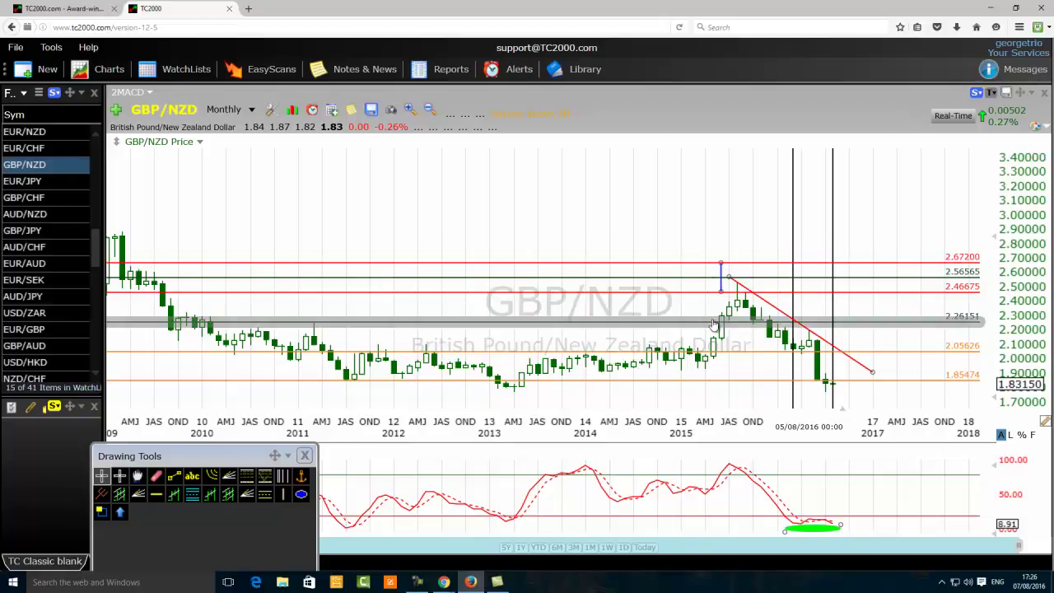
{"action": "left_click_drag", "start_coordinate": [724, 274], "coordinate": [769, 336]}
{"action": "mouse_move", "coordinate": [966, 326]}
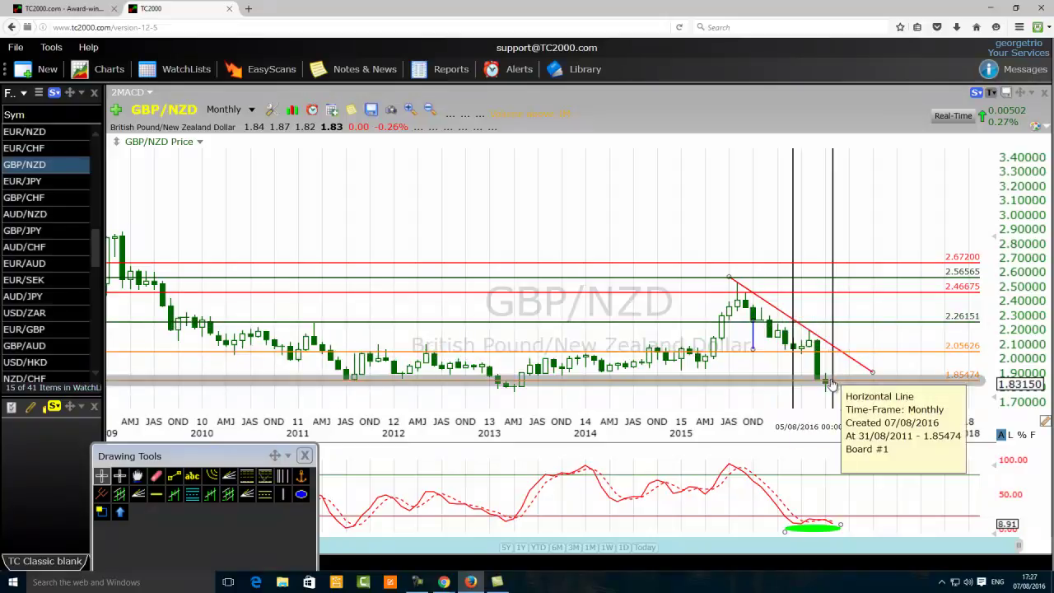
{"action": "left_click_drag", "start_coordinate": [834, 414], "coordinate": [832, 387]}
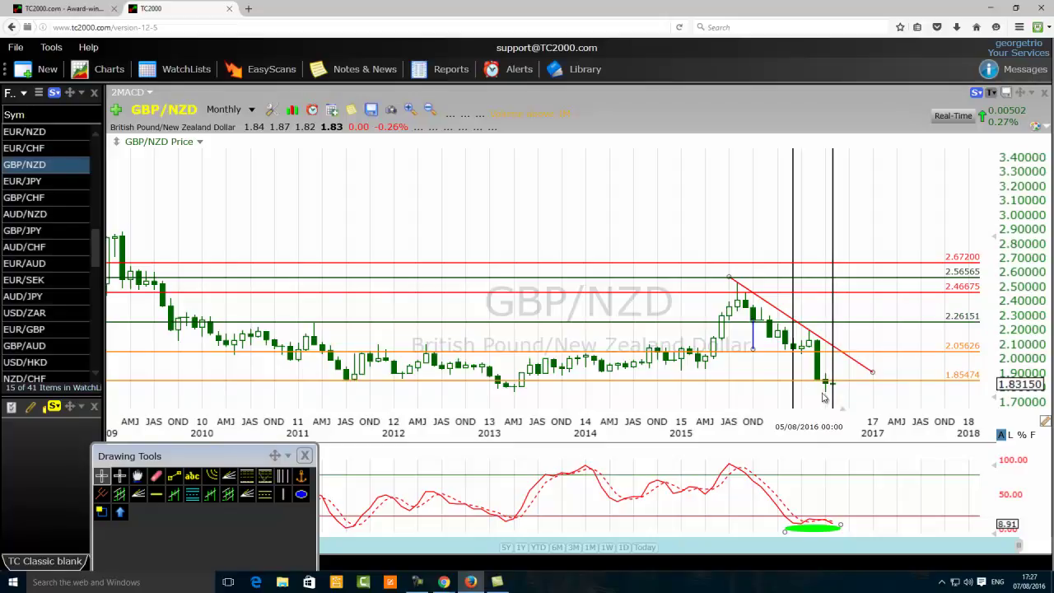
{"action": "left_click", "coordinate": [829, 399]}
{"action": "left_click", "coordinate": [828, 398]}
Place a horizontal line at 1.76518, just beneath the 2013 low, and change its colour to magenta.
{"action": "left_click", "coordinate": [156, 494]}
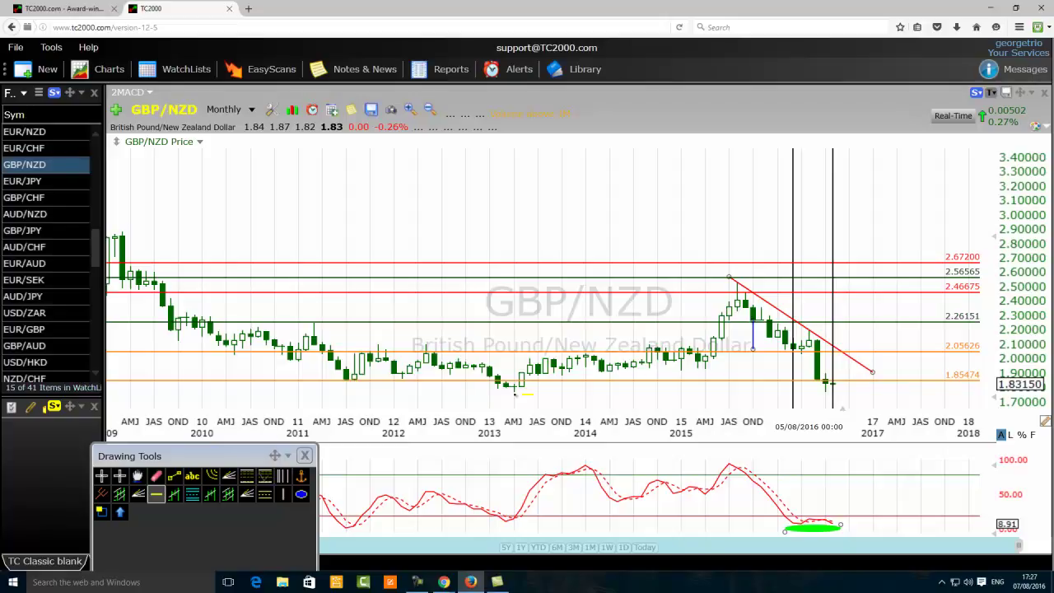
{"action": "left_click", "coordinate": [514, 392]}
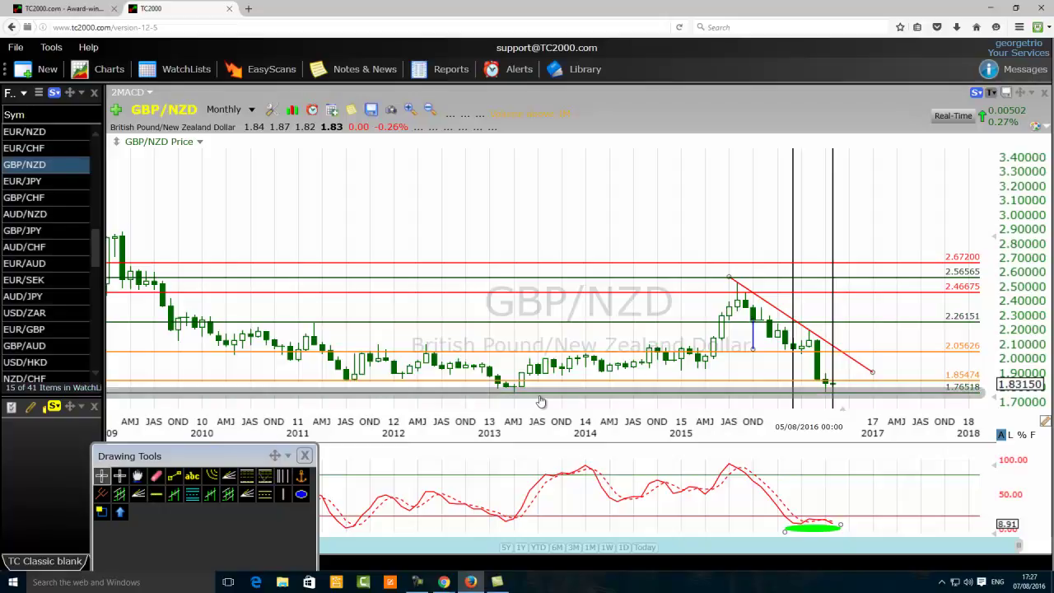
{"action": "right_click", "coordinate": [543, 394]}
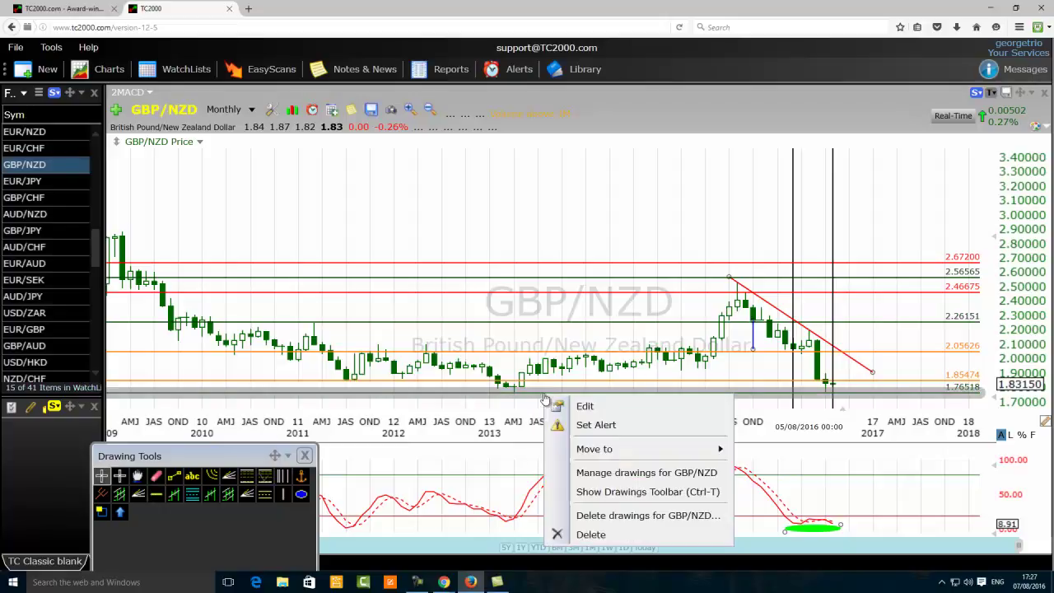
{"action": "left_click", "coordinate": [591, 409]}
{"action": "left_click", "coordinate": [751, 442]}
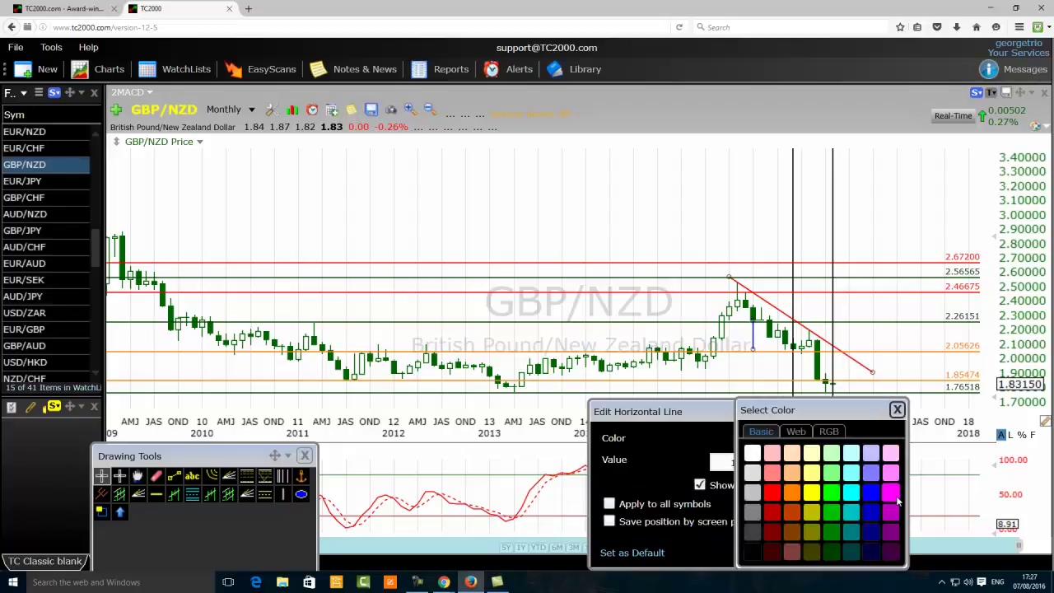
{"action": "left_click", "coordinate": [896, 496]}
{"action": "left_click", "coordinate": [757, 549]}
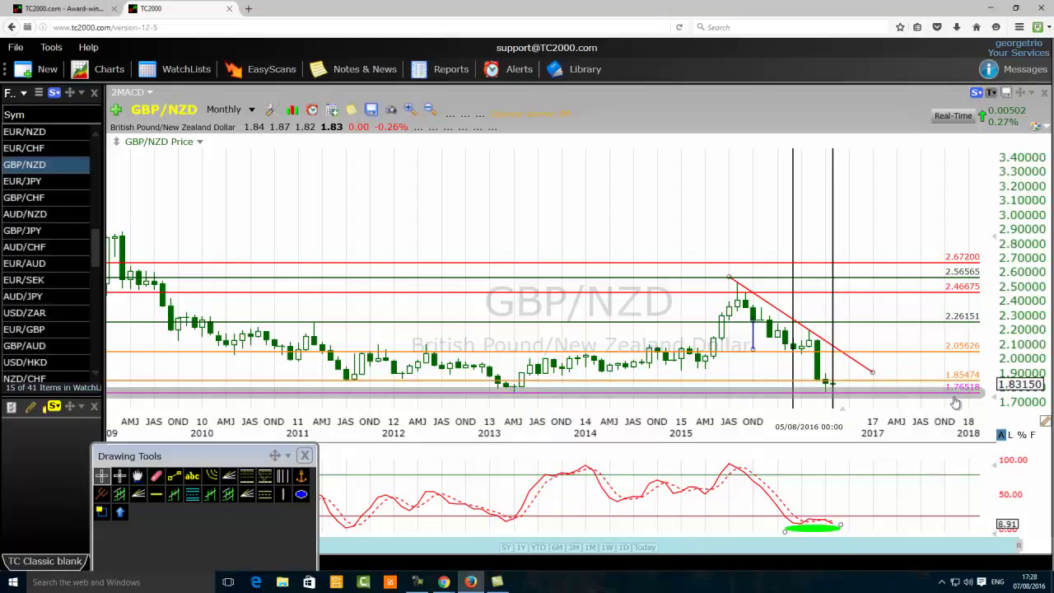
{"action": "mouse_move", "coordinate": [962, 396]}
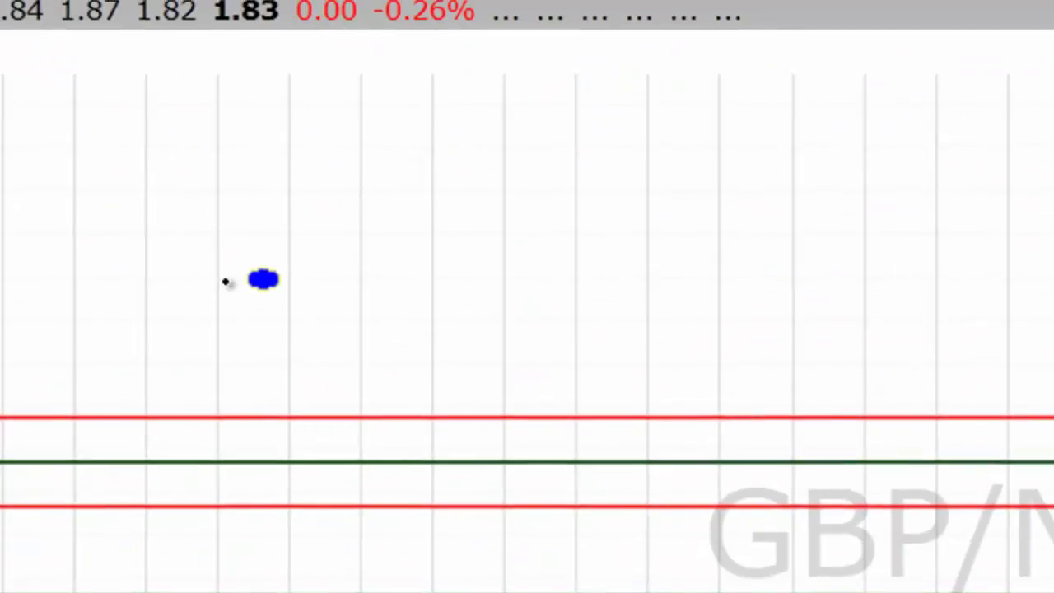
Draw six separate green ellipses in a rising row above the price levels, from about 2011 to 2015.
{"action": "left_click_drag", "start_coordinate": [216, 277], "coordinate": [95, 371]}
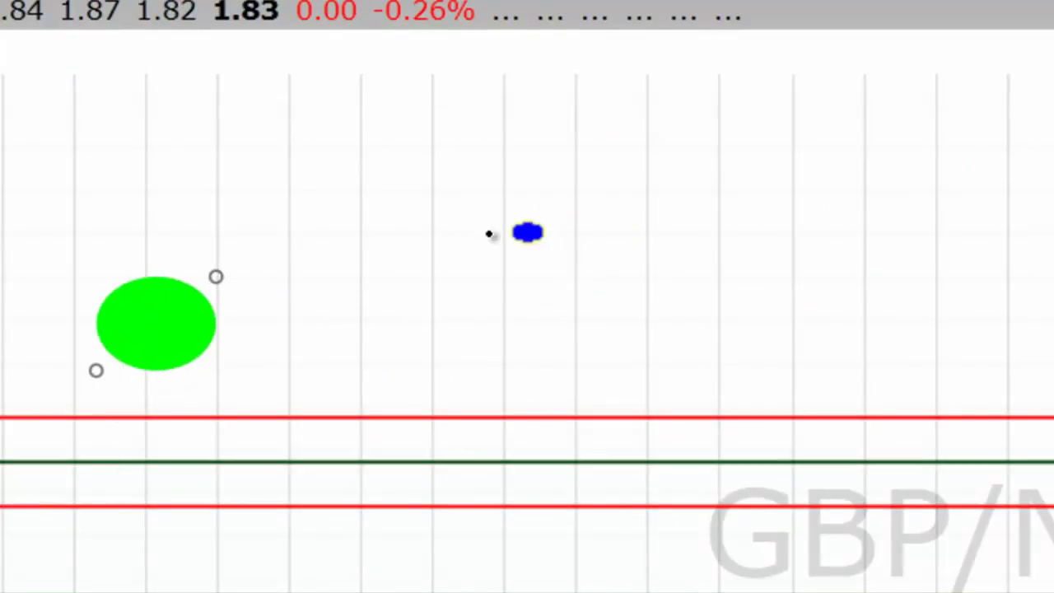
{"action": "mouse_move", "coordinate": [455, 224]}
{"action": "left_mouse_down"}
{"action": "mouse_move", "coordinate": [340, 315]}
{"action": "mouse_move", "coordinate": [312, 323]}
{"action": "left_mouse_up"}
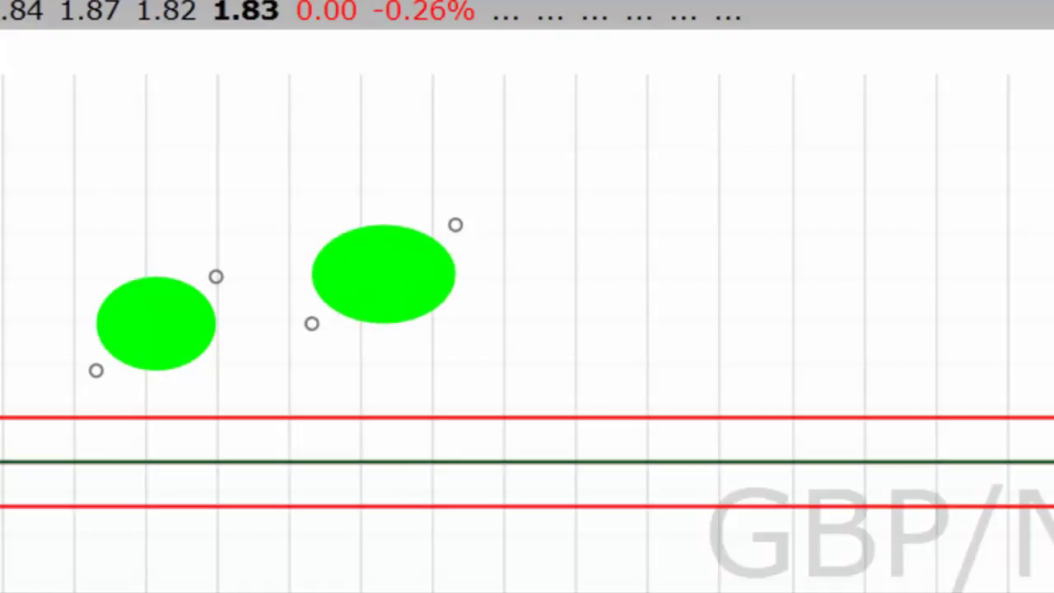
{"action": "left_click_drag", "start_coordinate": [815, 141], "coordinate": [672, 215]}
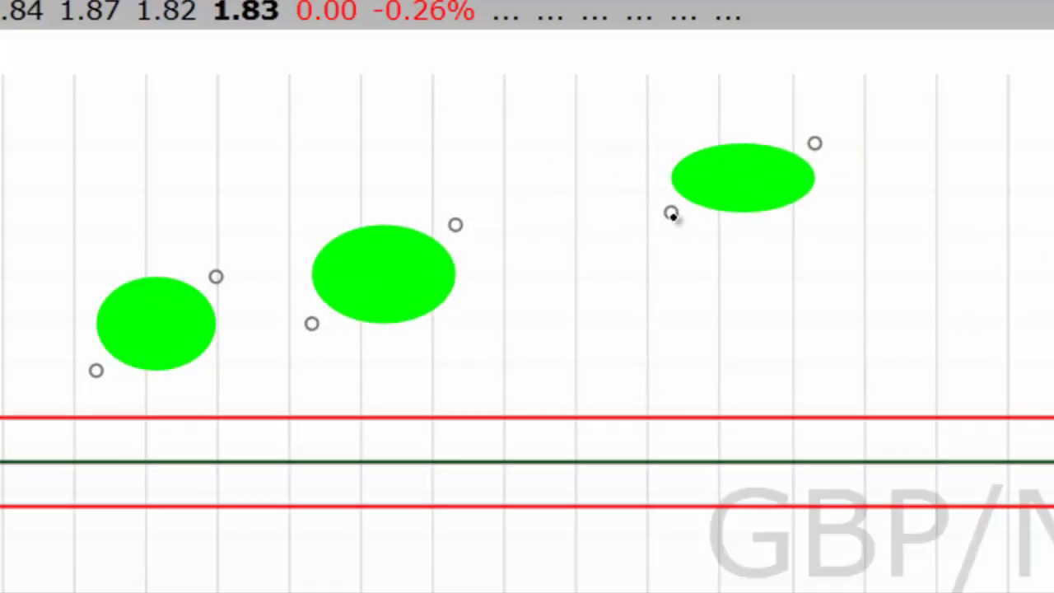
{"action": "left_click_drag", "start_coordinate": [728, 183], "coordinate": [557, 214]}
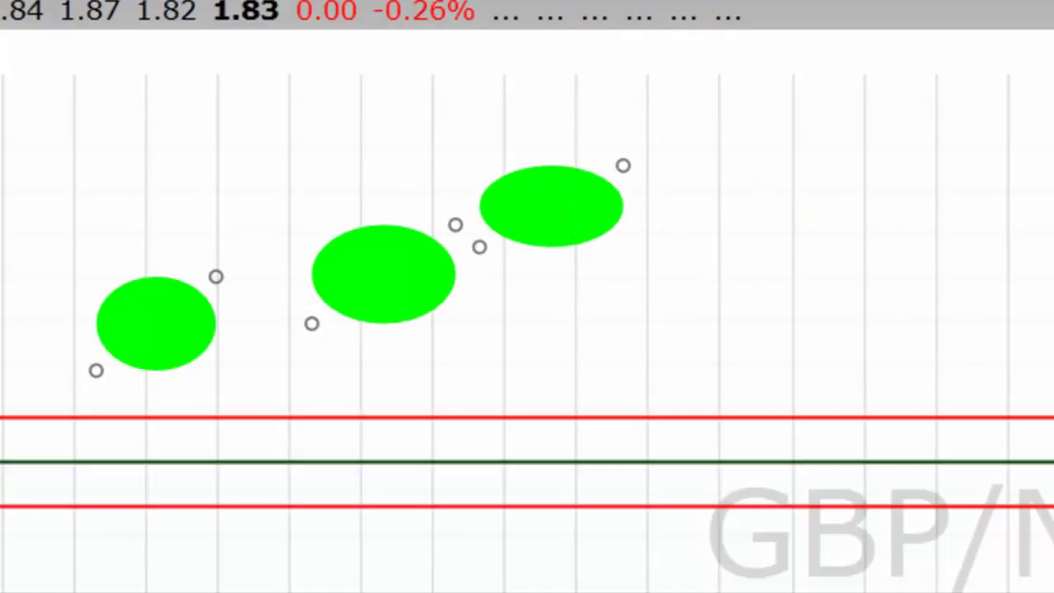
{"action": "left_click_drag", "start_coordinate": [814, 128], "coordinate": [719, 210]}
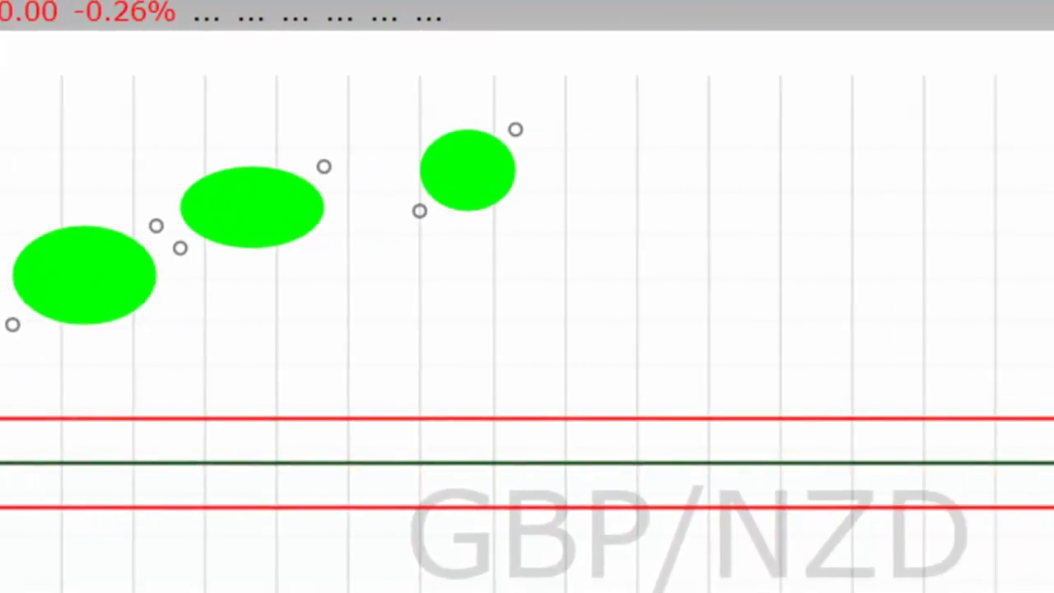
{"action": "left_click_drag", "start_coordinate": [623, 122], "coordinate": [480, 185]}
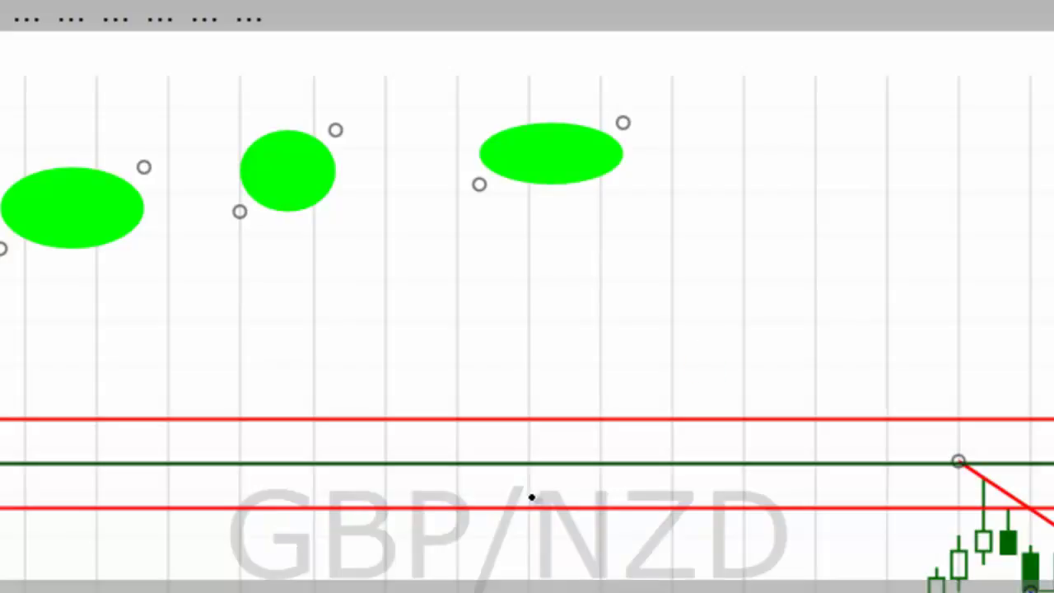
{"action": "left_click_drag", "start_coordinate": [959, 105], "coordinate": [766, 202]}
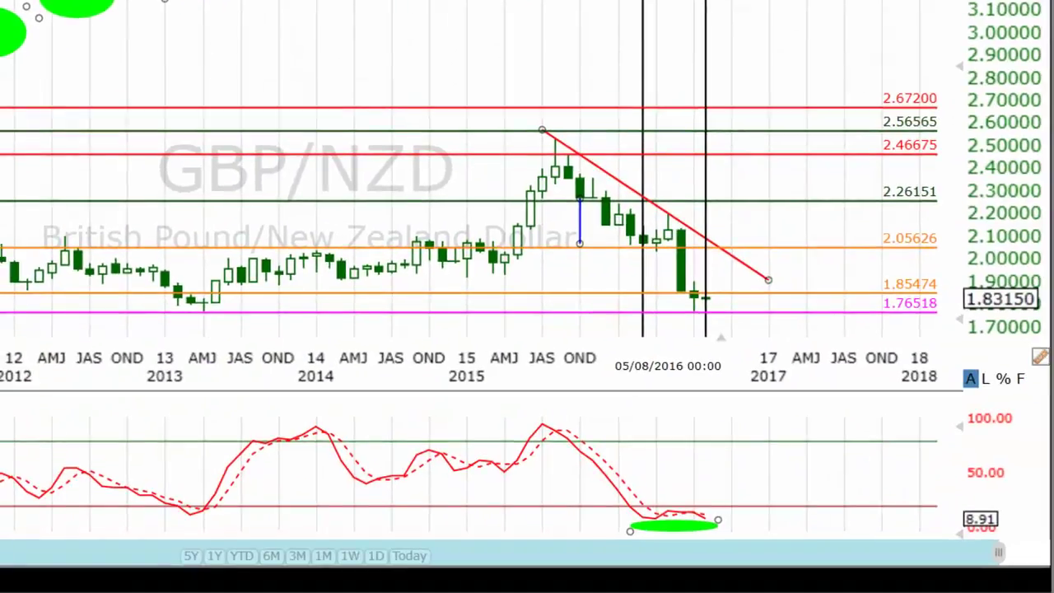
Check the current date and time in the system clock and calendar, and dismiss it.
{"action": "key", "text": "super+alt+d"}
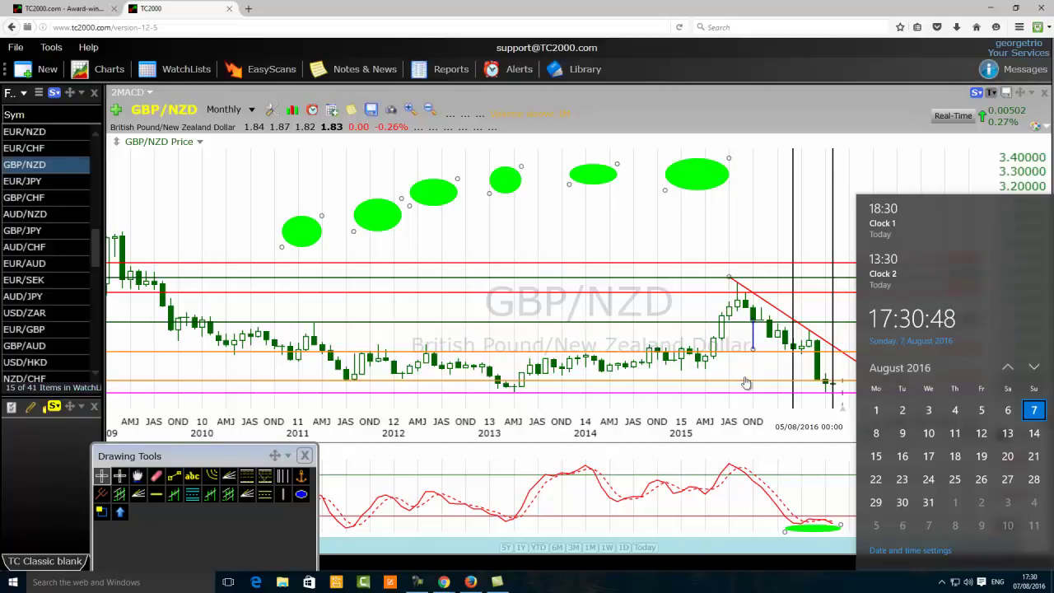
{"action": "left_click", "coordinate": [572, 222]}
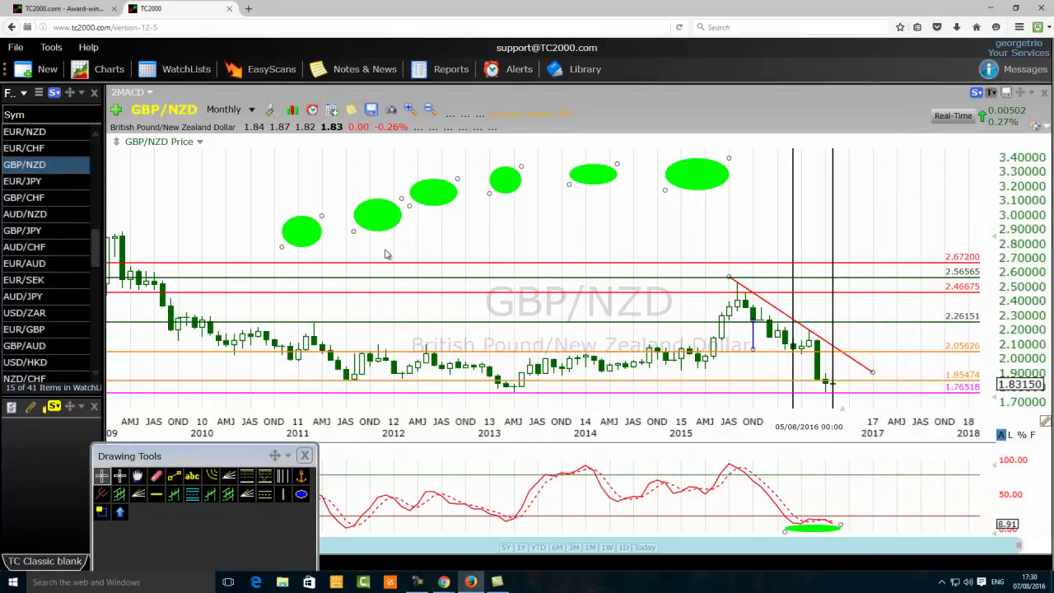
Gather the five later green ellipses around the first one above 2011 to form a cluster.
{"action": "left_click_drag", "start_coordinate": [372, 218], "coordinate": [276, 214]}
{"action": "left_click_drag", "start_coordinate": [426, 185], "coordinate": [315, 198]}
{"action": "left_click_drag", "start_coordinate": [509, 181], "coordinate": [342, 222]}
{"action": "left_click_drag", "start_coordinate": [616, 179], "coordinate": [320, 196]}
{"action": "mouse_move", "coordinate": [672, 170]}
{"action": "left_mouse_down"}
{"action": "mouse_move", "coordinate": [321, 232]}
{"action": "mouse_move", "coordinate": [341, 253]}
{"action": "mouse_move", "coordinate": [349, 247]}
{"action": "mouse_move", "coordinate": [333, 270]}
{"action": "left_mouse_up"}
Draw three more green ellipses beside and above the cluster, and shift one of them closer into the group.
{"action": "left_click", "coordinate": [301, 493]}
{"action": "left_click_drag", "start_coordinate": [383, 206], "coordinate": [354, 236]}
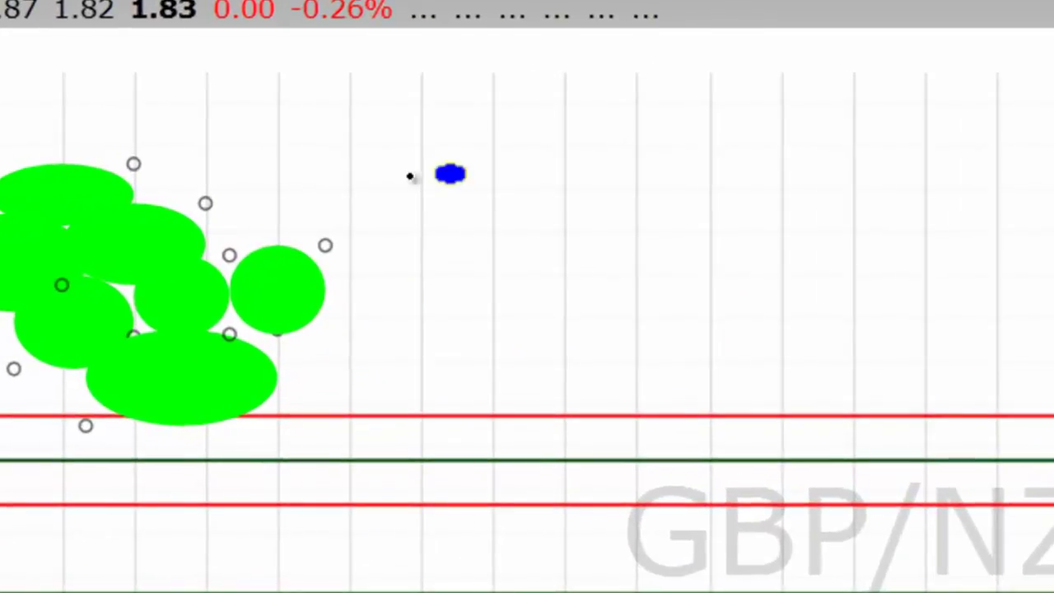
{"action": "left_click_drag", "start_coordinate": [349, 170], "coordinate": [205, 262]}
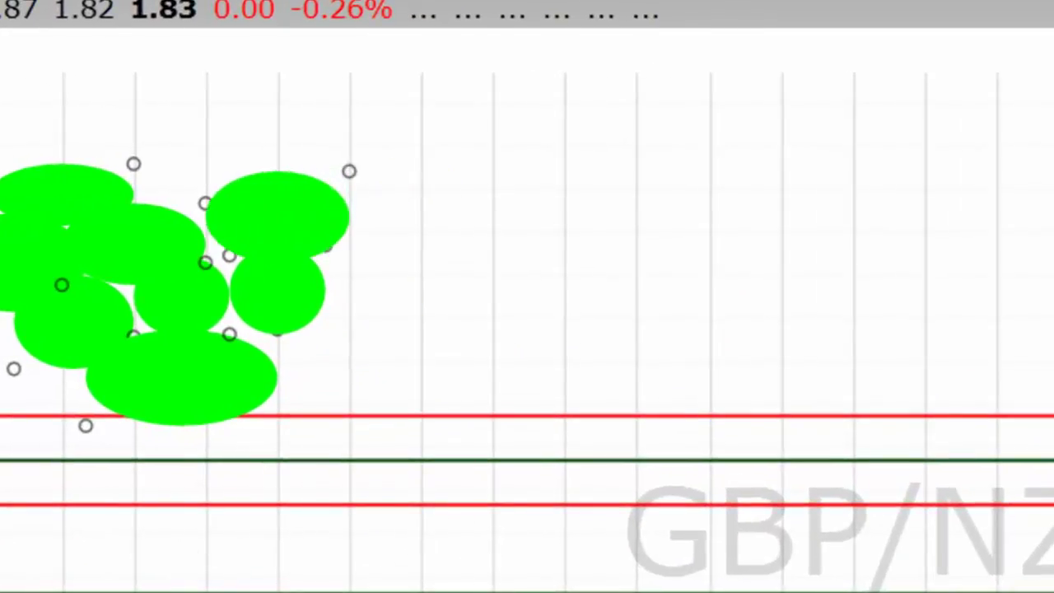
{"action": "left_click_drag", "start_coordinate": [253, 105], "coordinate": [110, 211]}
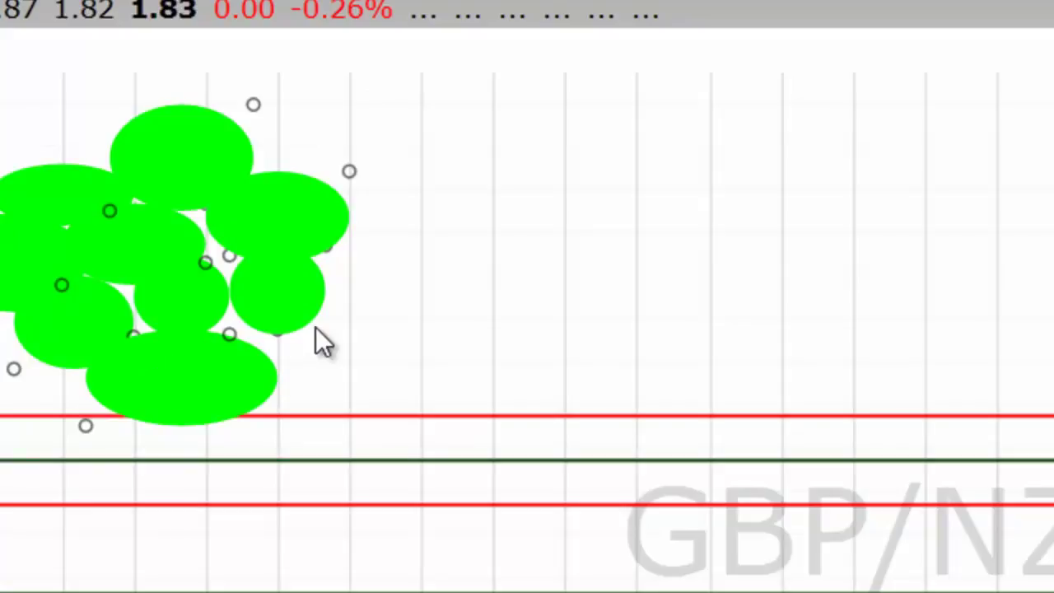
{"action": "left_click_drag", "start_coordinate": [308, 236], "coordinate": [262, 240]}
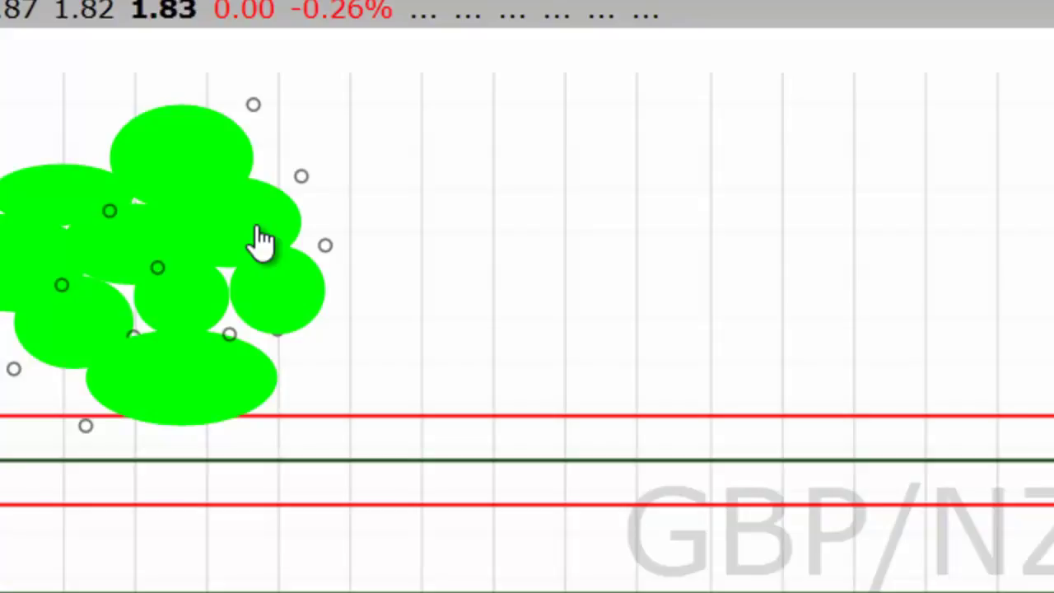
Move two ellipses out of the cluster, placing the round one above the second half of 2013 and the wide one above 2015.
{"action": "left_click_drag", "start_coordinate": [288, 310], "coordinate": [815, 241]}
{"action": "left_click_drag", "start_coordinate": [338, 247], "coordinate": [712, 201]}
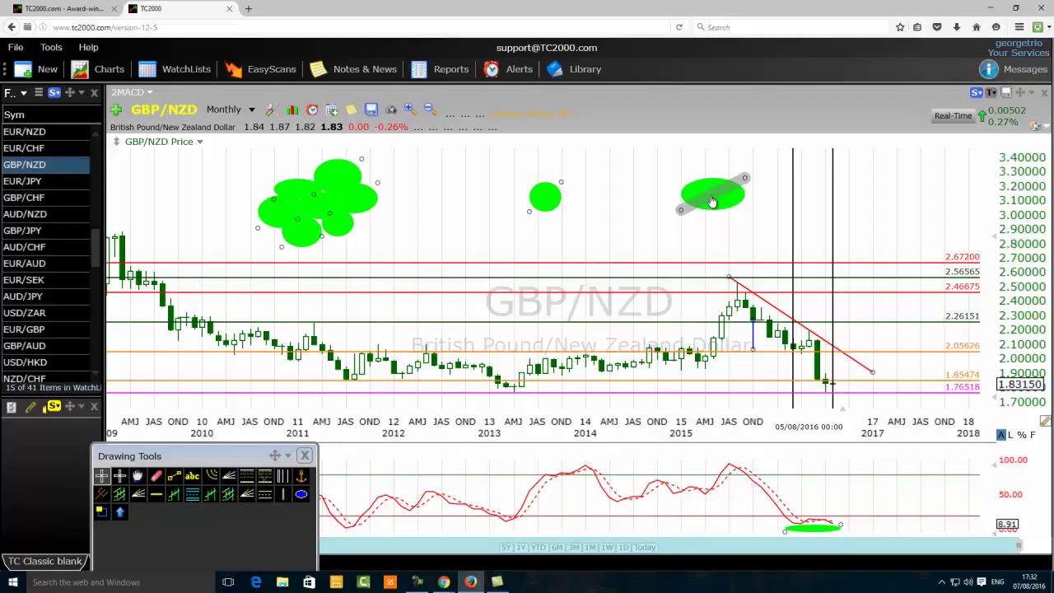
{"action": "left_click", "coordinate": [539, 202]}
{"action": "left_click", "coordinate": [702, 205]}
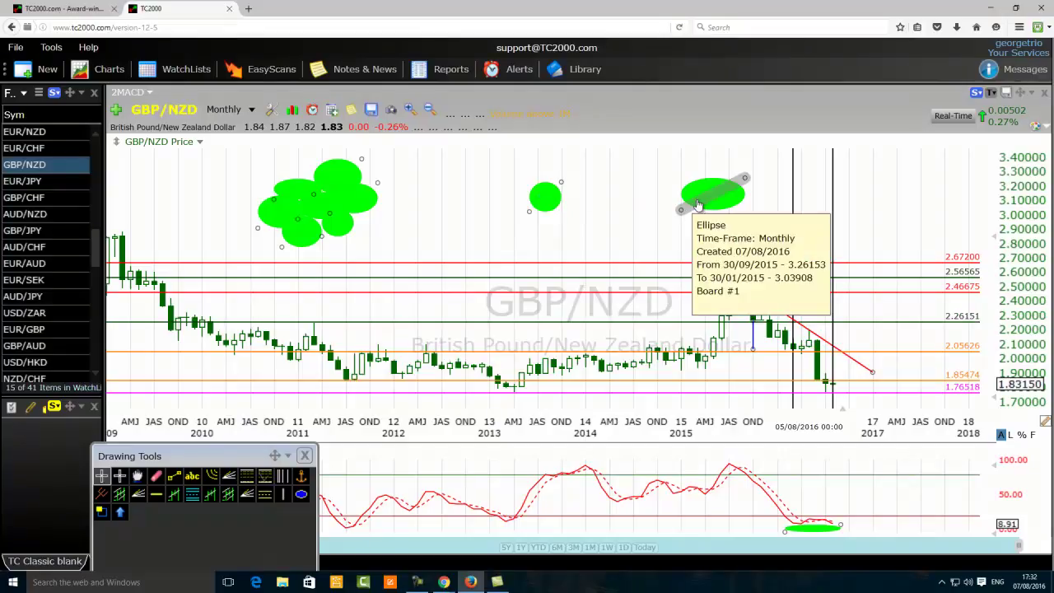
Recolour the round ellipse above the second half of 2013 with a red outline and a red fill.
{"action": "mouse_move", "coordinate": [544, 205]}
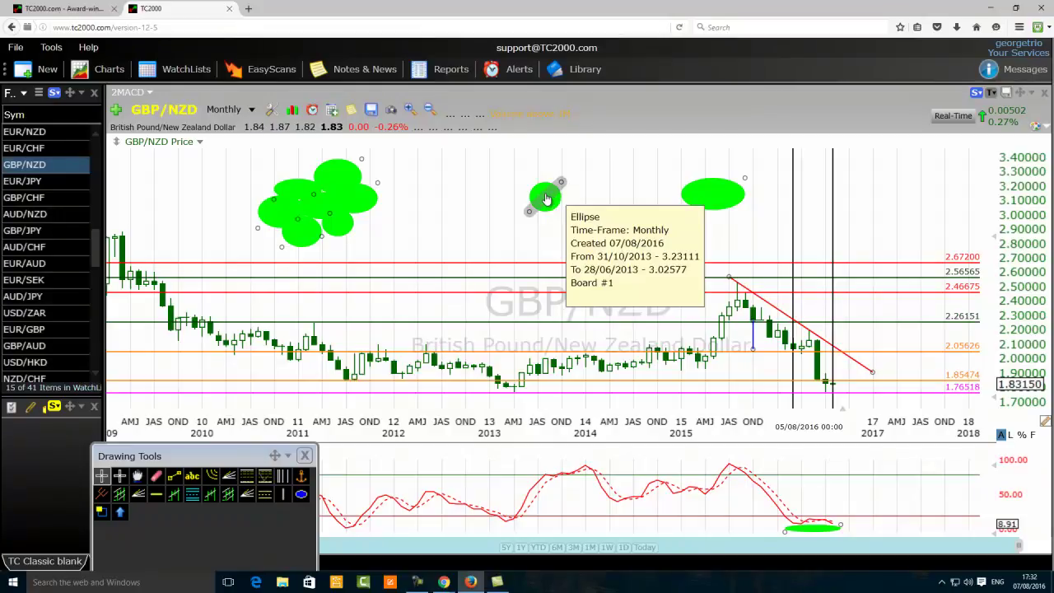
{"action": "right_click", "coordinate": [547, 198]}
{"action": "left_click", "coordinate": [586, 209]}
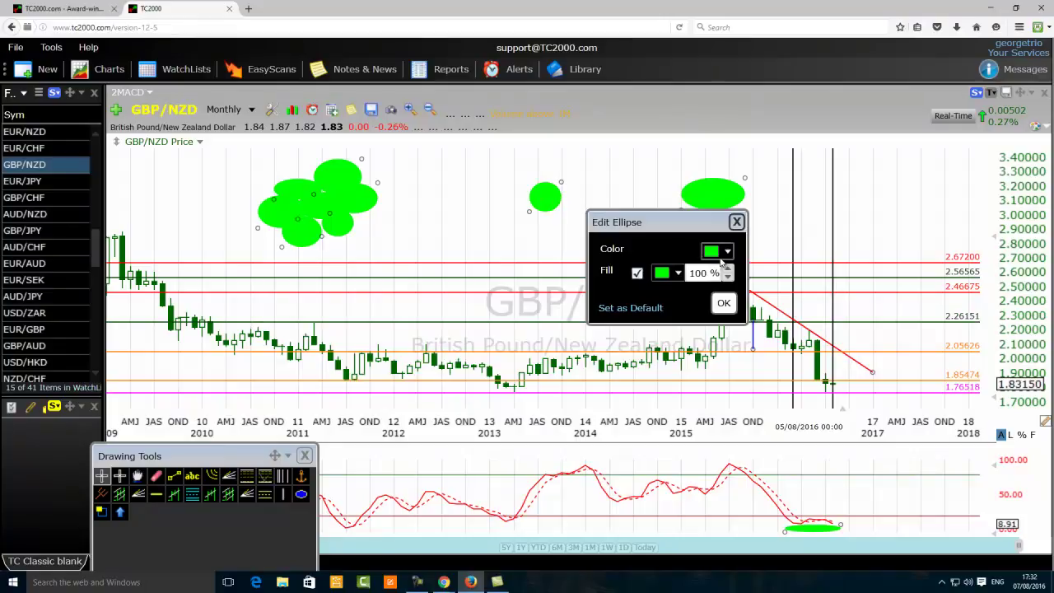
{"action": "left_click", "coordinate": [713, 257]}
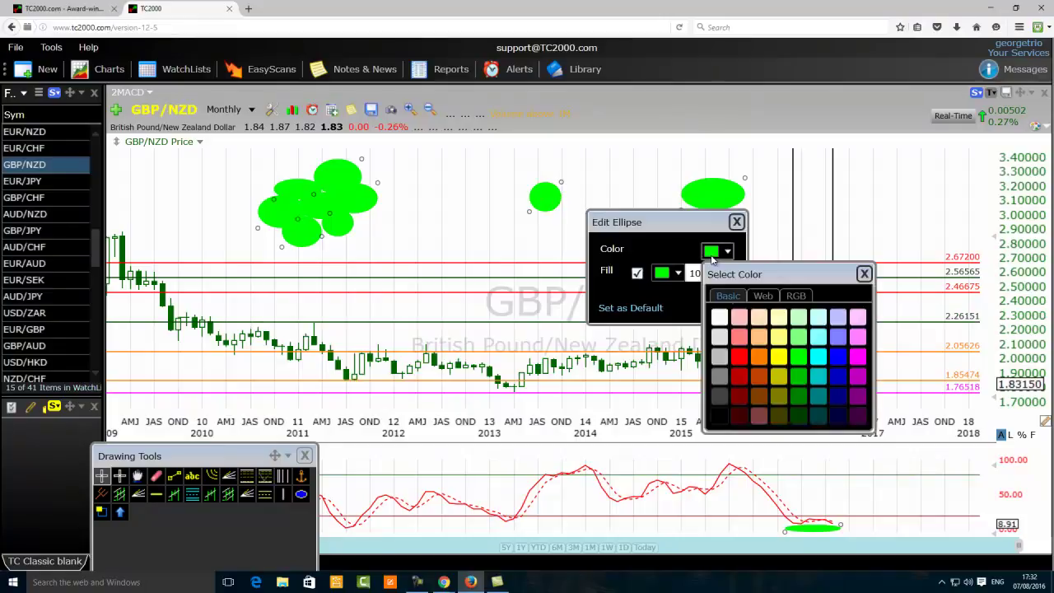
{"action": "left_click", "coordinate": [743, 362]}
{"action": "left_click", "coordinate": [665, 274]}
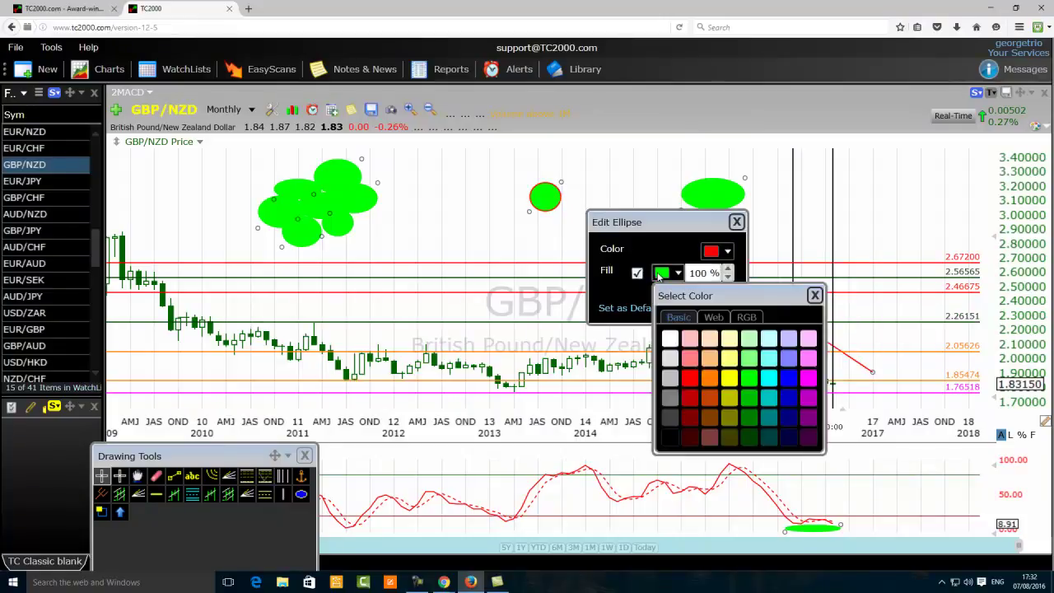
{"action": "left_click", "coordinate": [698, 378]}
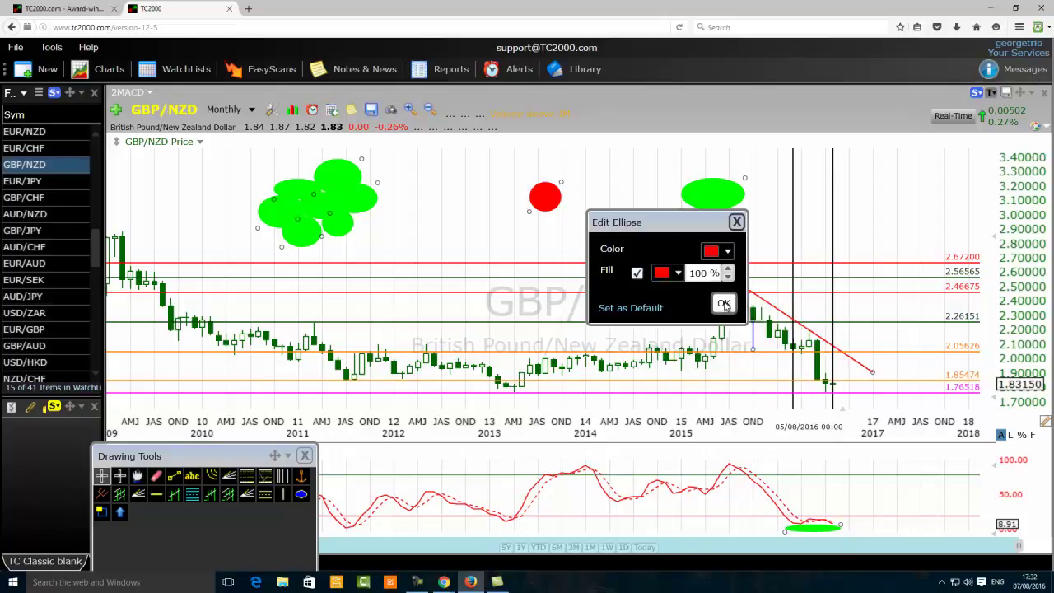
{"action": "left_click", "coordinate": [724, 303]}
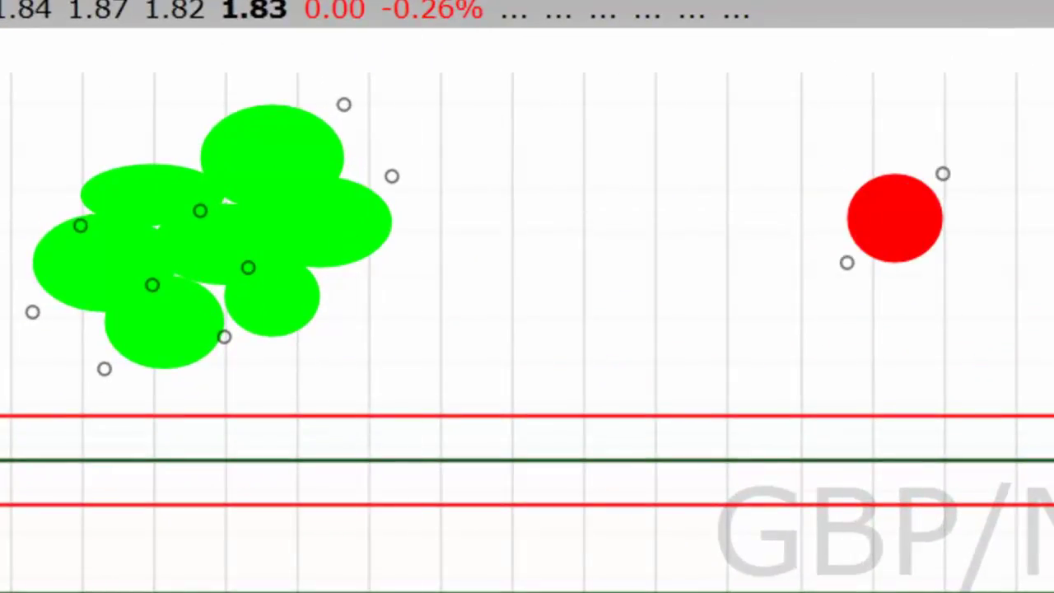
Draw four more green ellipses around the cluster above 2011, three along its later side and one above its earlier side.
{"action": "left_click_drag", "start_coordinate": [463, 114], "coordinate": [321, 196]}
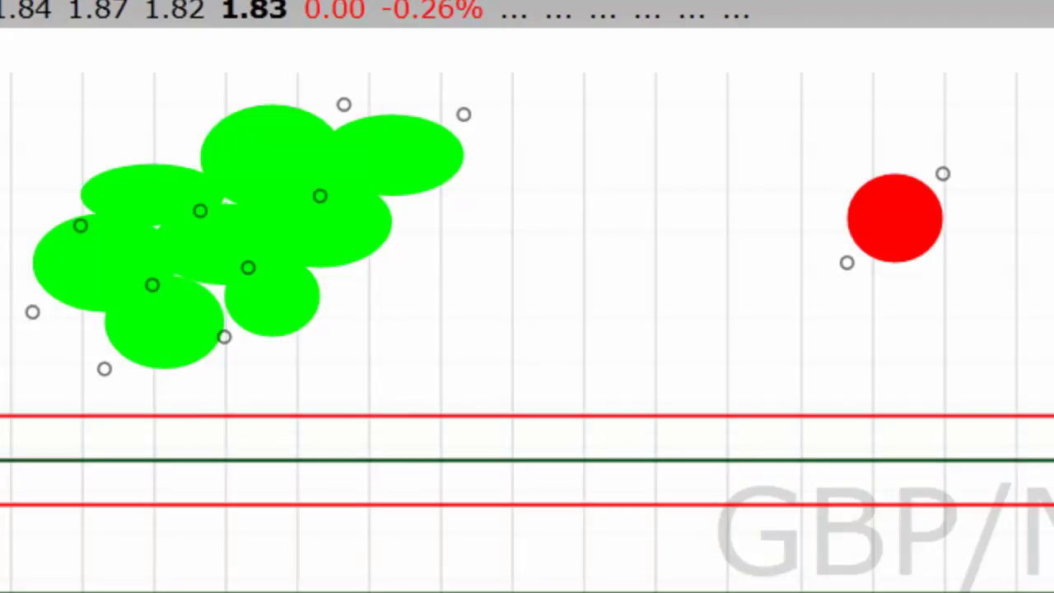
{"action": "left_click_drag", "start_coordinate": [416, 270], "coordinate": [296, 327]}
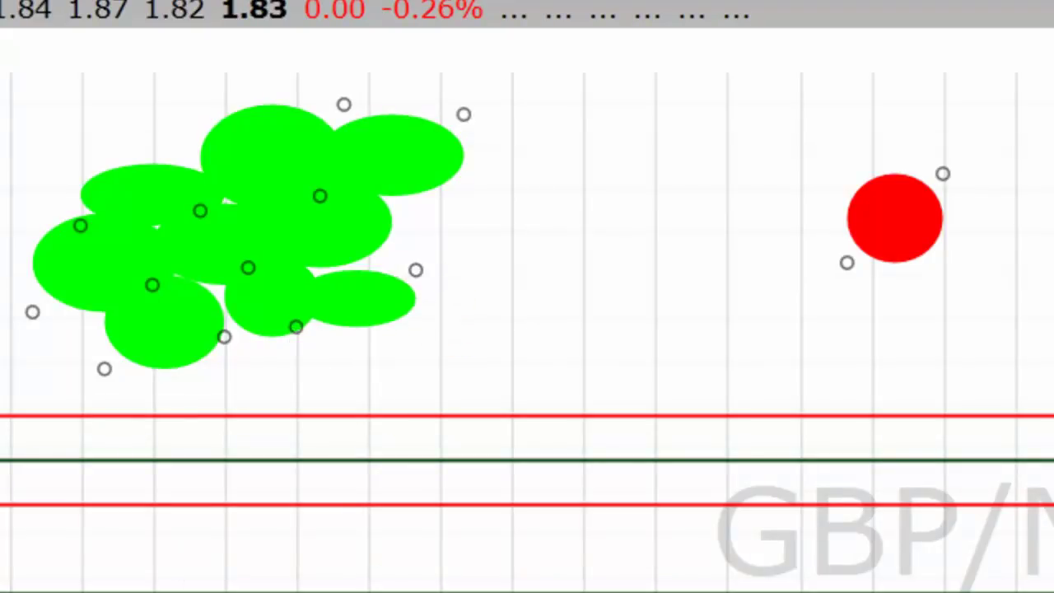
{"action": "left_click_drag", "start_coordinate": [463, 204], "coordinate": [367, 287]}
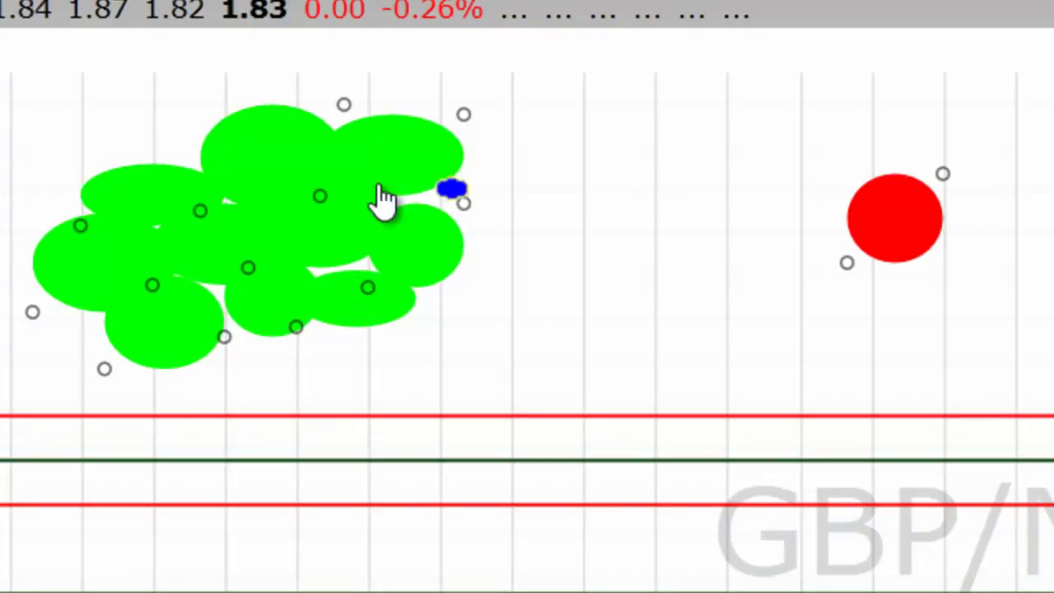
{"action": "mouse_move", "coordinate": [200, 105]}
{"action": "left_mouse_down"}
{"action": "mouse_move", "coordinate": [99, 133]}
{"action": "mouse_move", "coordinate": [125, 166]}
{"action": "mouse_move", "coordinate": [105, 181]}
{"action": "left_mouse_up"}
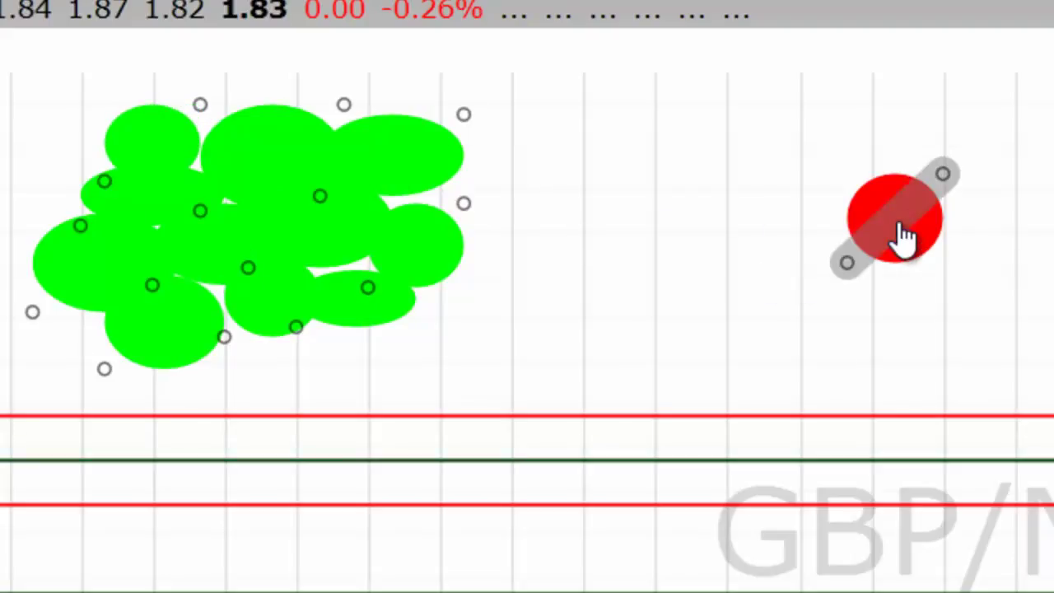
{"action": "mouse_move", "coordinate": [903, 235]}
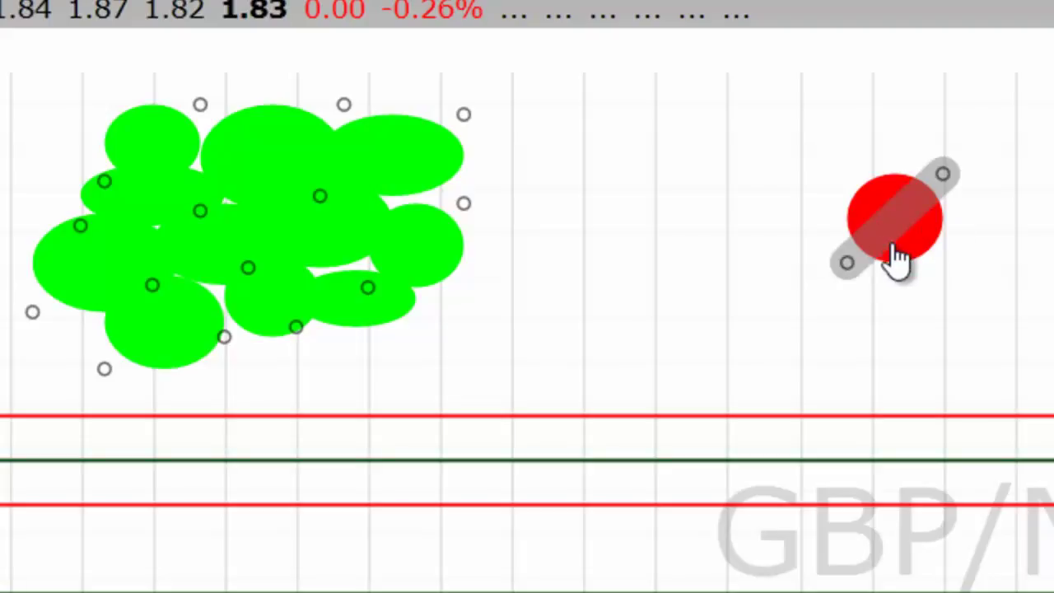
{"action": "mouse_move", "coordinate": [893, 262]}
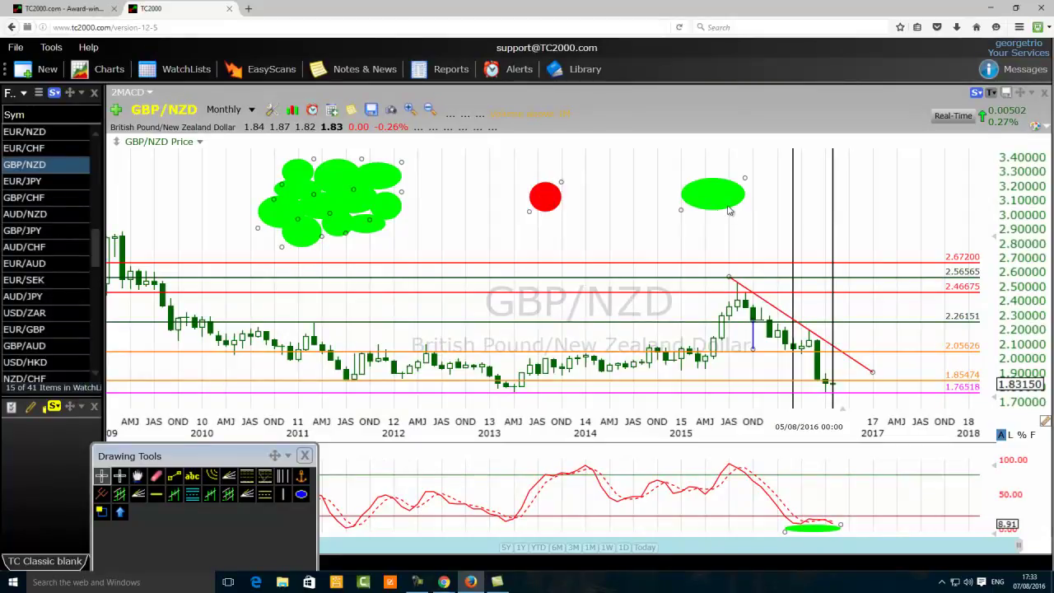
Draw a wide green ellipse over the mid-2015 peak of the Stochastics lines, around the upper green level.
{"action": "mouse_move", "coordinate": [718, 202]}
{"action": "mouse_move", "coordinate": [809, 530]}
{"action": "left_click", "coordinate": [301, 494]}
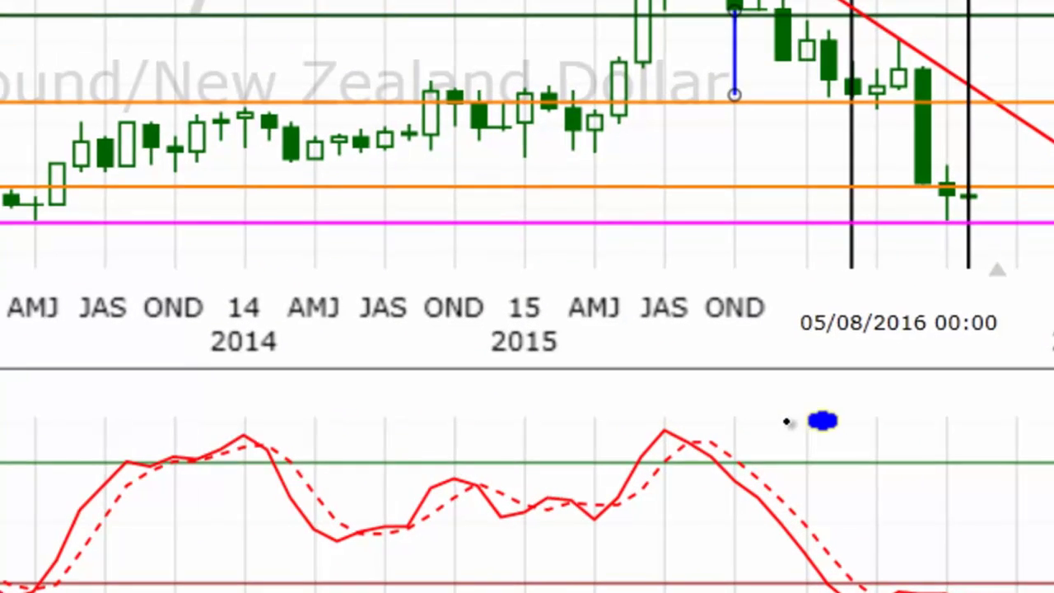
{"action": "left_click_drag", "start_coordinate": [768, 460], "coordinate": [712, 478]}
{"action": "left_click_drag", "start_coordinate": [613, 482], "coordinate": [635, 459]}
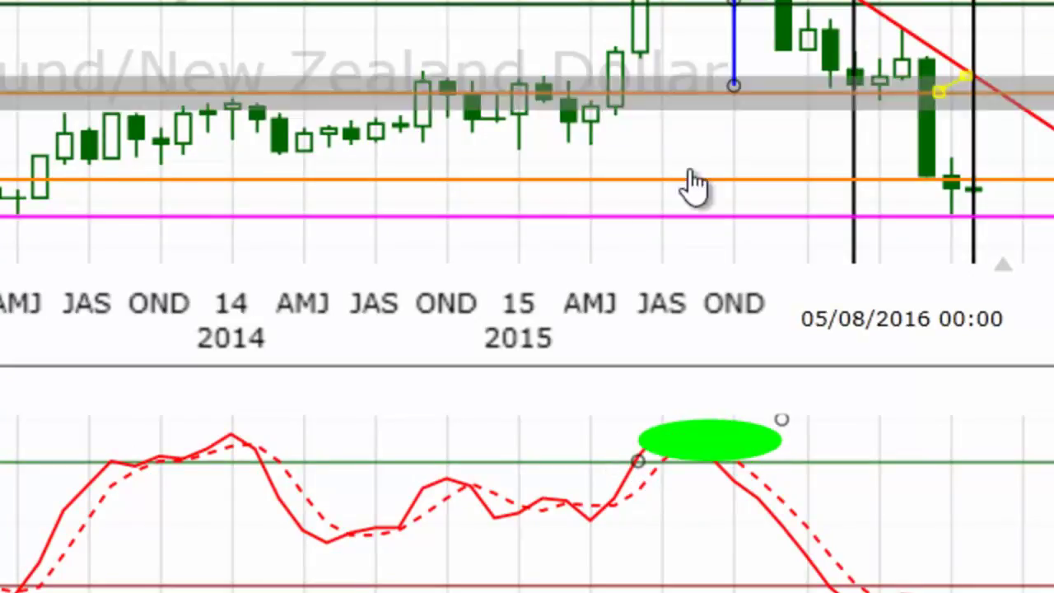
Draw a blue trend line along the 2015 rally, from about 1.93 in the second quarter to about 2.50 in the fourth.
{"action": "left_click", "coordinate": [671, 450]}
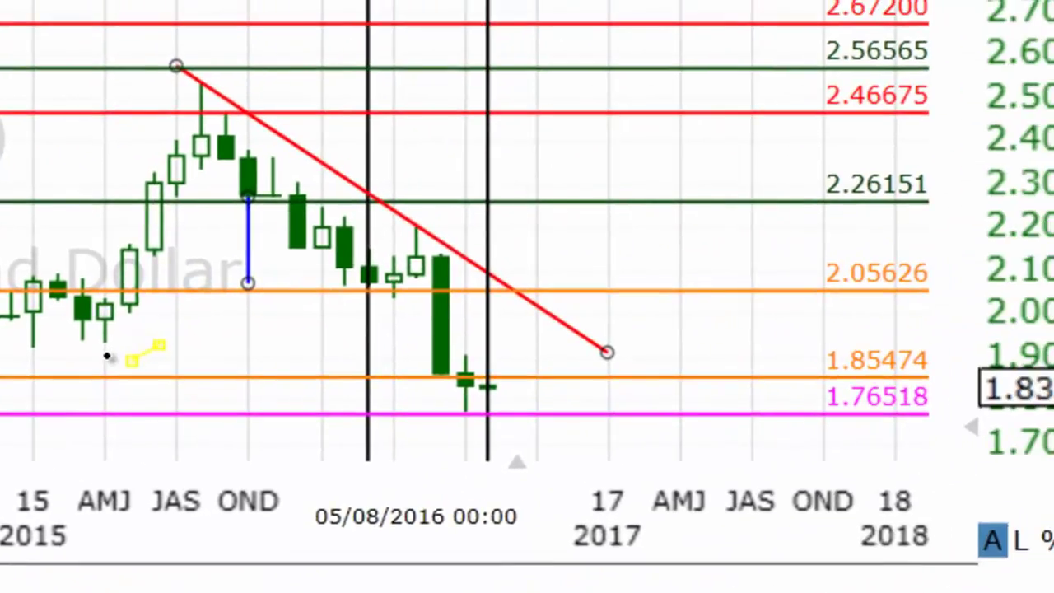
{"action": "left_click_drag", "start_coordinate": [104, 340], "coordinate": [247, 97]}
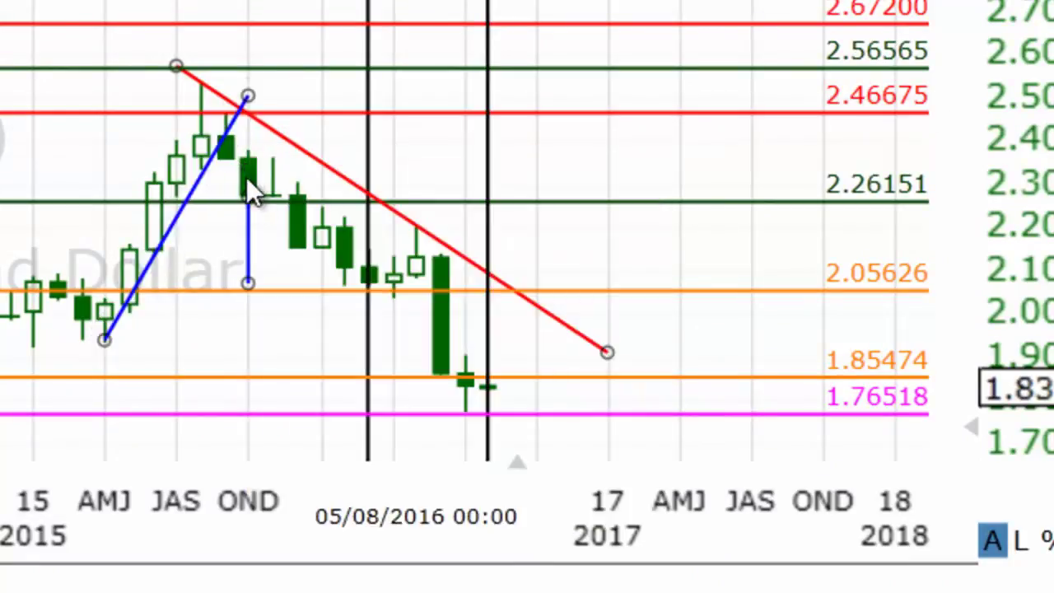
{"action": "mouse_move", "coordinate": [373, 288]}
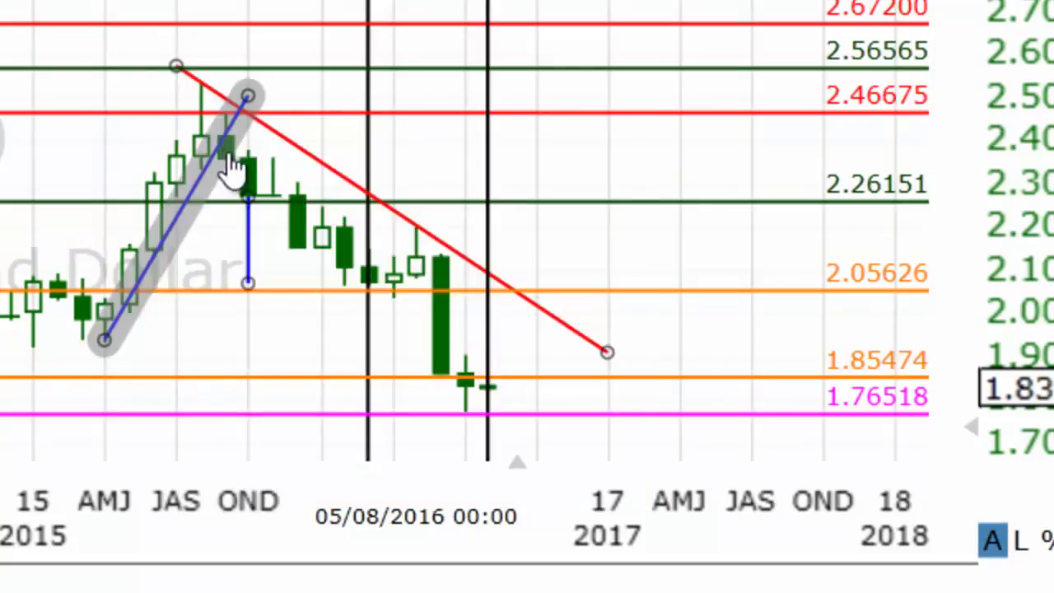
{"action": "mouse_move", "coordinate": [218, 115]}
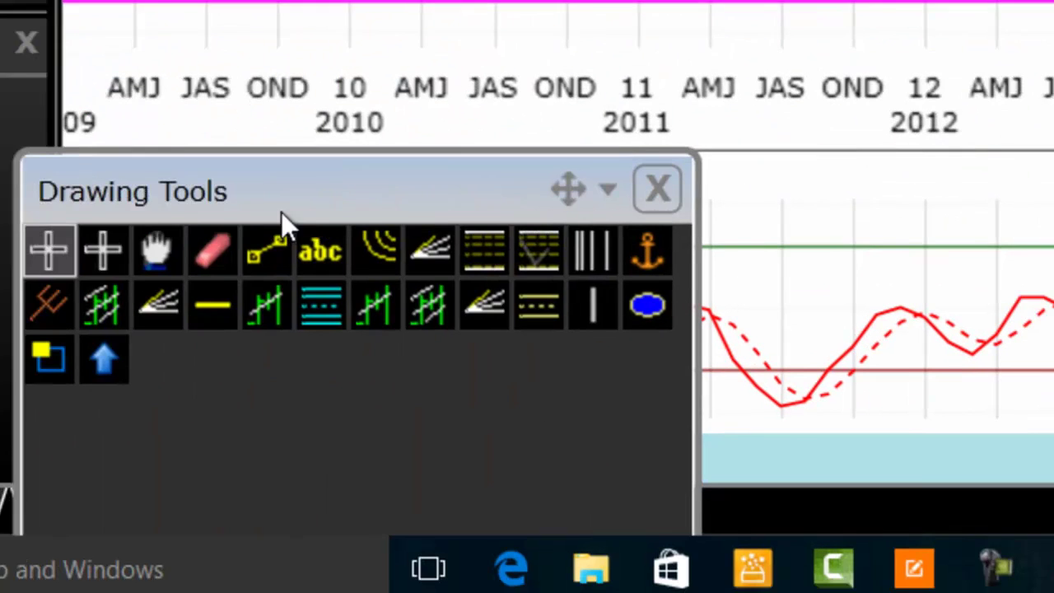
Move the Drawing Tools palette down out of the way and expand the price chart over the Stochastics pane.
{"action": "mouse_move", "coordinate": [281, 212]}
{"action": "left_mouse_down"}
{"action": "mouse_move", "coordinate": [160, 310]}
{"action": "mouse_move", "coordinate": [261, 451]}
{"action": "left_mouse_up"}
{"action": "left_click", "coordinate": [138, 181]}
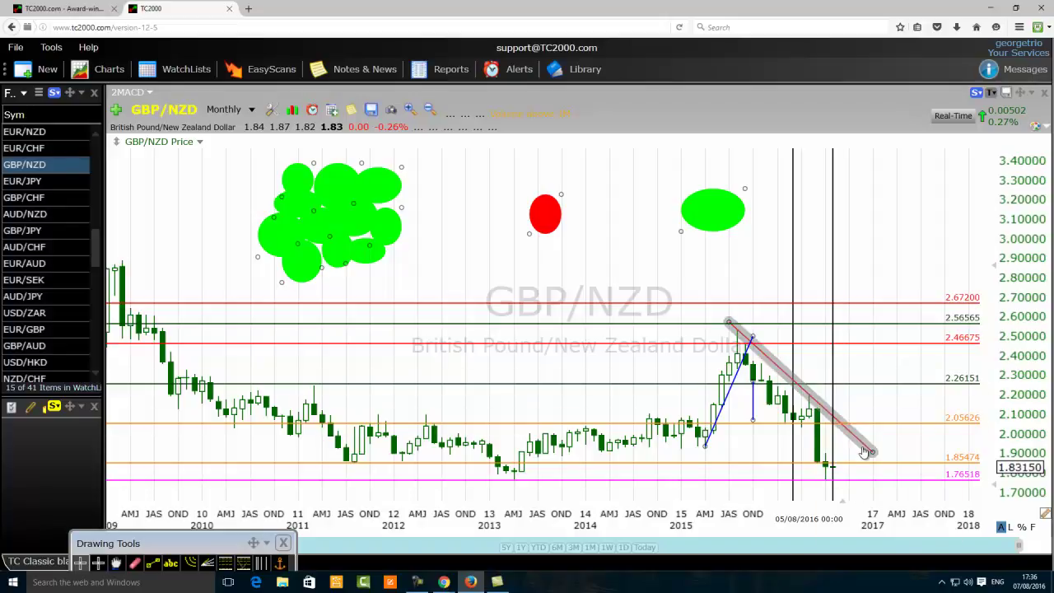
{"action": "mouse_move", "coordinate": [866, 452]}
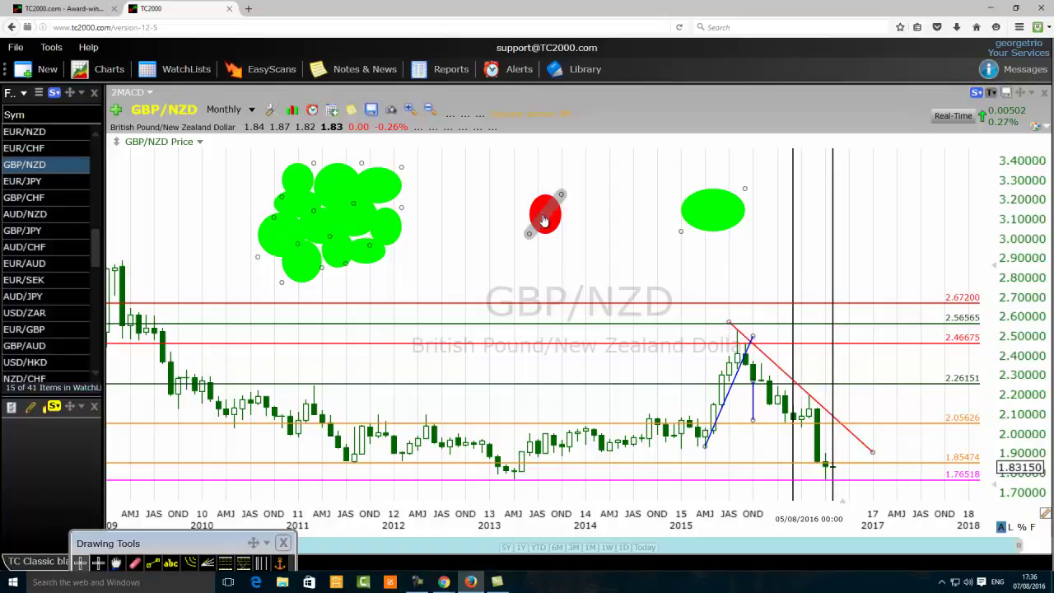
Pull four green ellipses out of the cluster, placing one high above late 2012 and spreading the others below it.
{"action": "mouse_move", "coordinate": [544, 220]}
{"action": "left_click_drag", "start_coordinate": [389, 227], "coordinate": [477, 175]}
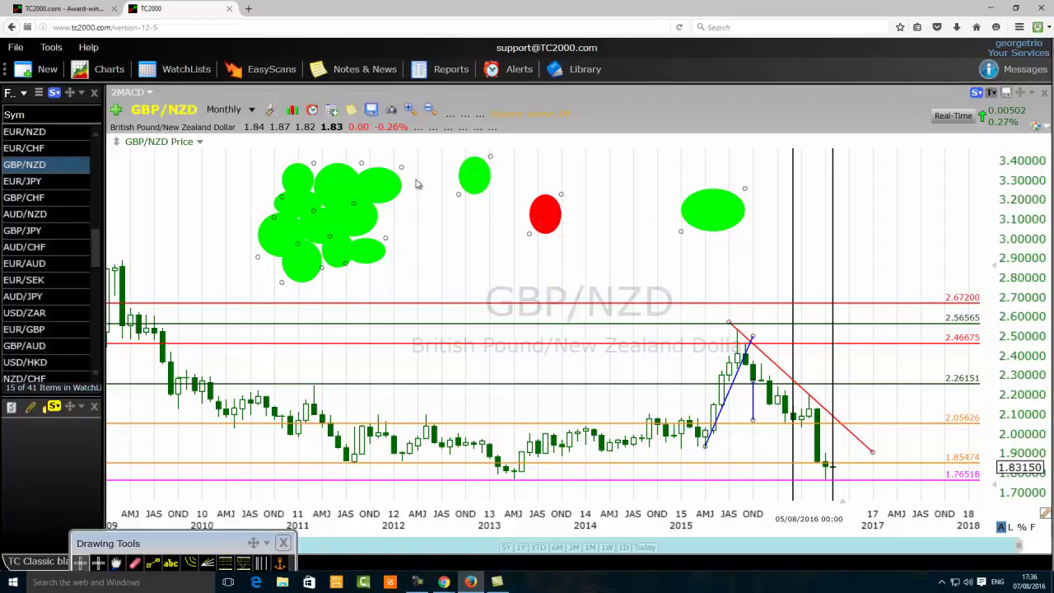
{"action": "left_click_drag", "start_coordinate": [374, 196], "coordinate": [471, 233]}
{"action": "left_click_drag", "start_coordinate": [367, 253], "coordinate": [482, 275]}
{"action": "left_click_drag", "start_coordinate": [336, 255], "coordinate": [536, 276]}
Return the three lower separated green ellipses to the cluster, leaving only the one above late 2012 outside.
{"action": "left_click_drag", "start_coordinate": [476, 225], "coordinate": [303, 238]}
{"action": "left_click_drag", "start_coordinate": [470, 271], "coordinate": [345, 235]}
{"action": "left_click_drag", "start_coordinate": [537, 272], "coordinate": [332, 229]}
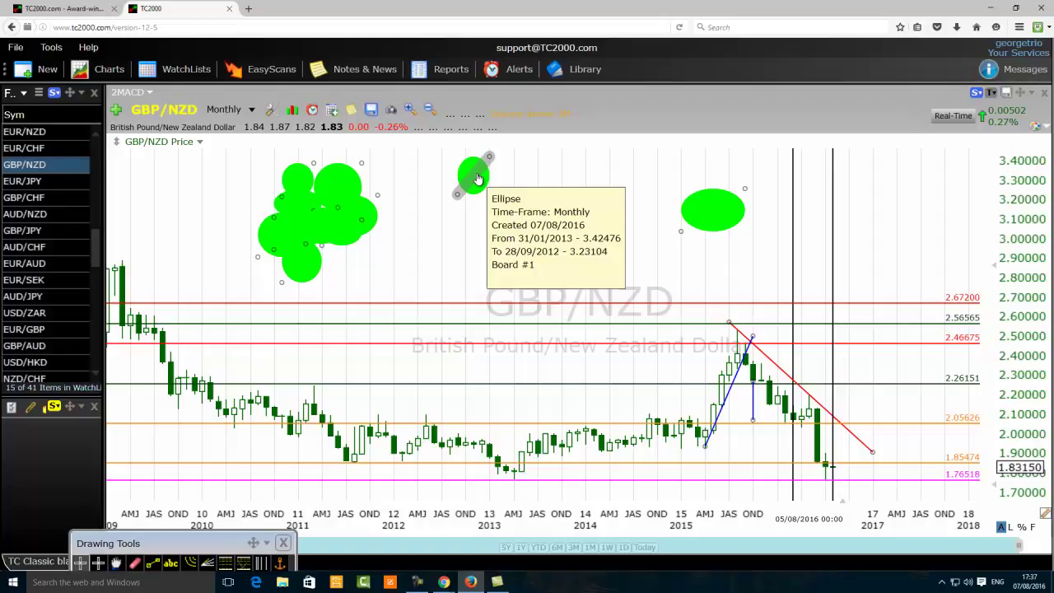
{"action": "key", "text": "ctrl+v"}
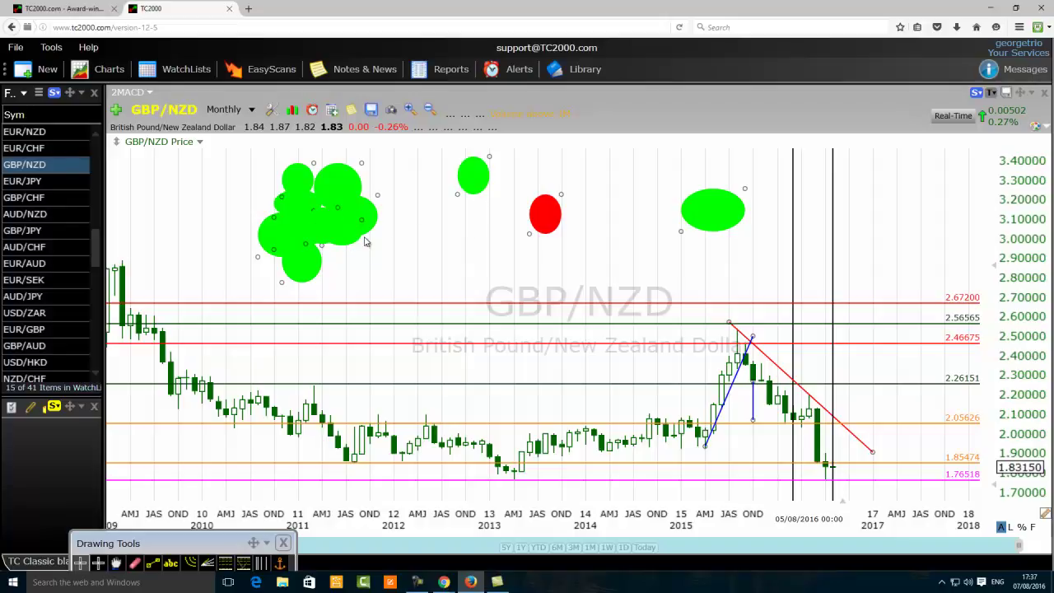
Move three more green ellipses out of the cluster: a round one above late 2013, a larger one above late 2014, a small wide one above late 2015.
{"action": "left_click_drag", "start_coordinate": [328, 233], "coordinate": [569, 173]}
{"action": "left_click_drag", "start_coordinate": [341, 183], "coordinate": [691, 187]}
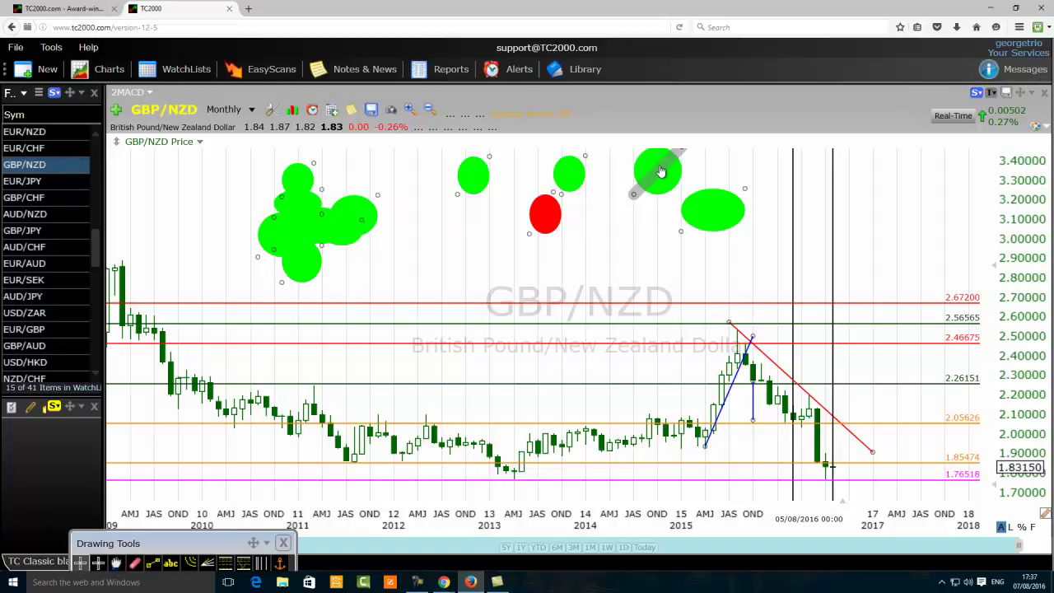
{"action": "left_click_drag", "start_coordinate": [660, 171], "coordinate": [661, 171]}
{"action": "left_click_drag", "start_coordinate": [503, 220], "coordinate": [768, 165]}
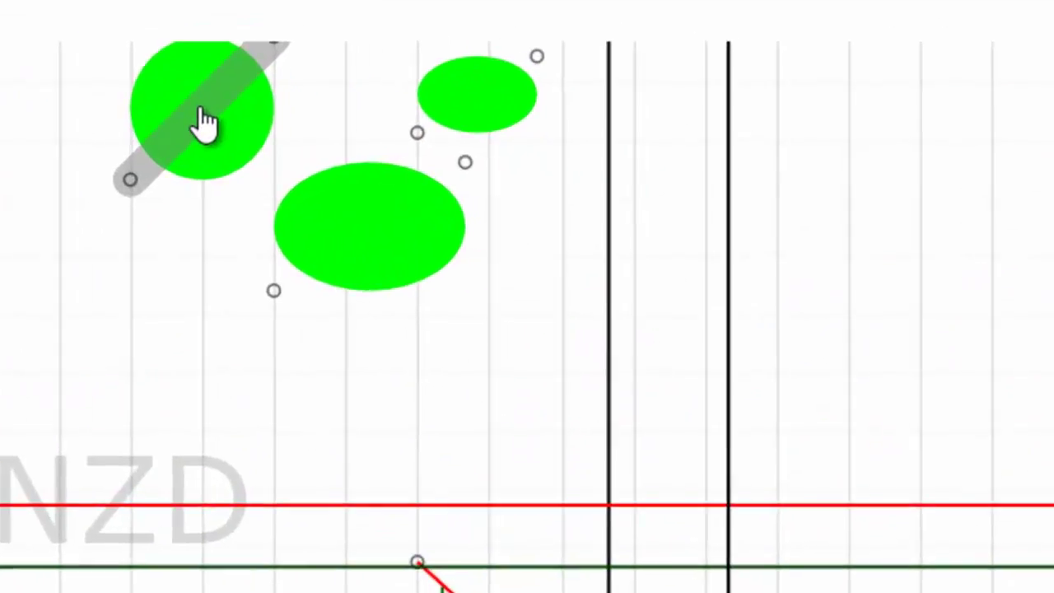
{"action": "left_click_drag", "start_coordinate": [201, 111], "coordinate": [101, 290]}
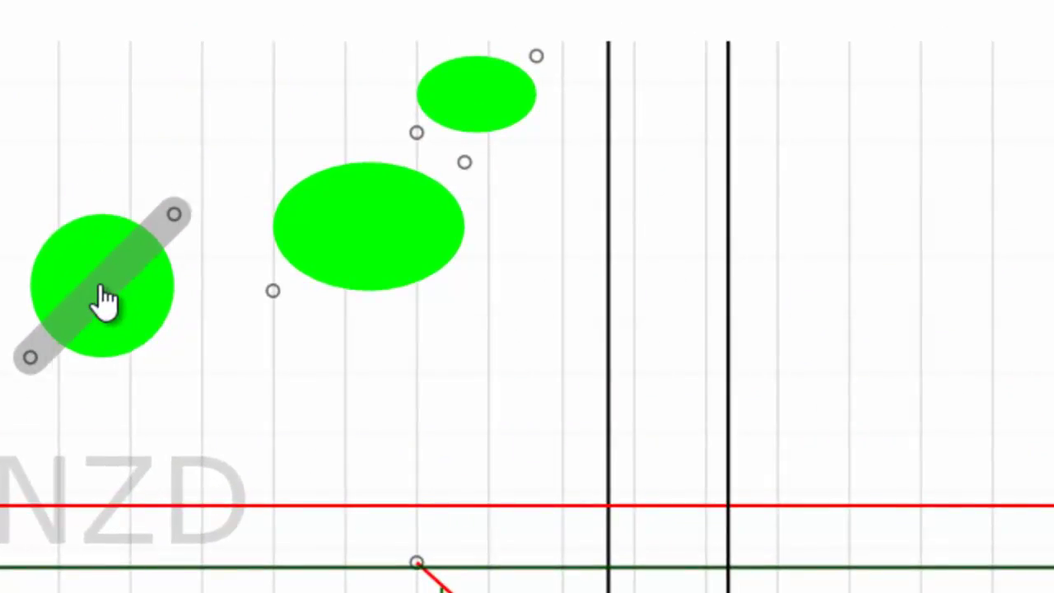
{"action": "left_click_drag", "start_coordinate": [105, 298], "coordinate": [227, 130]}
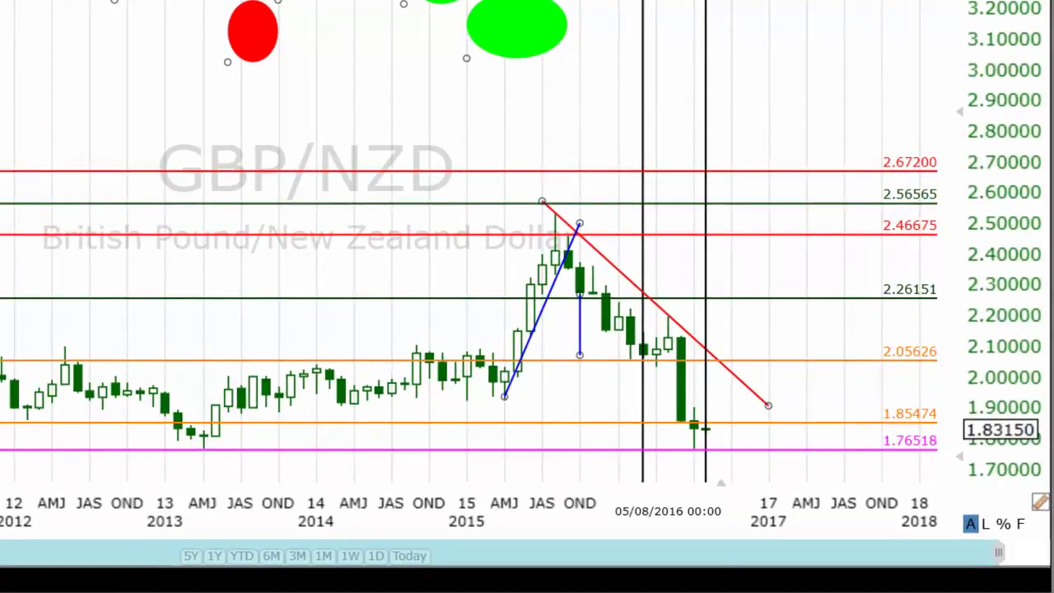
Check the current time and date in the system clock and calendar, and close it.
{"action": "key", "text": "super+alt+d"}
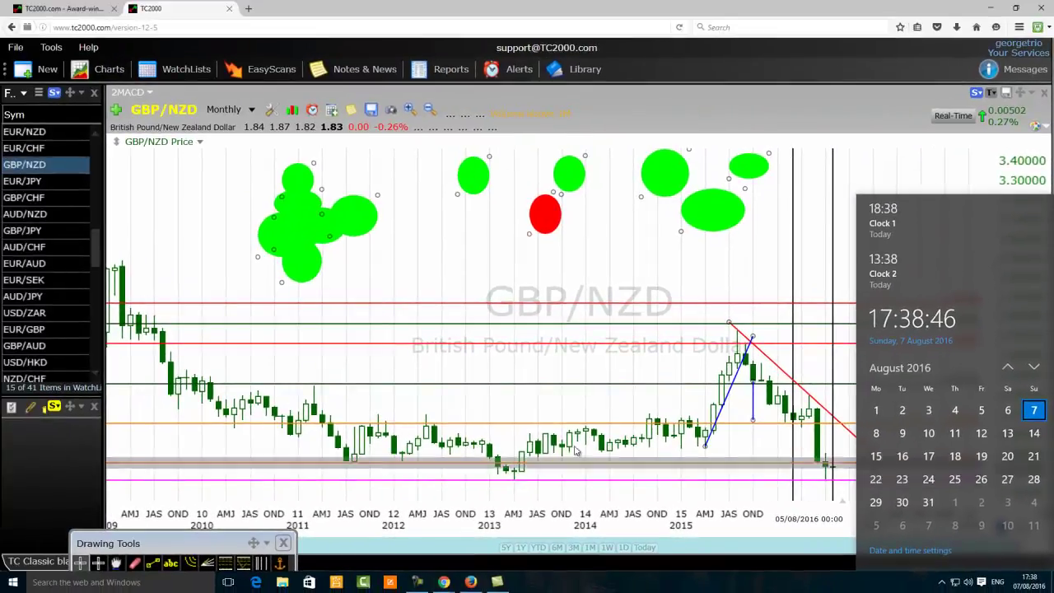
{"action": "left_click", "coordinate": [440, 256]}
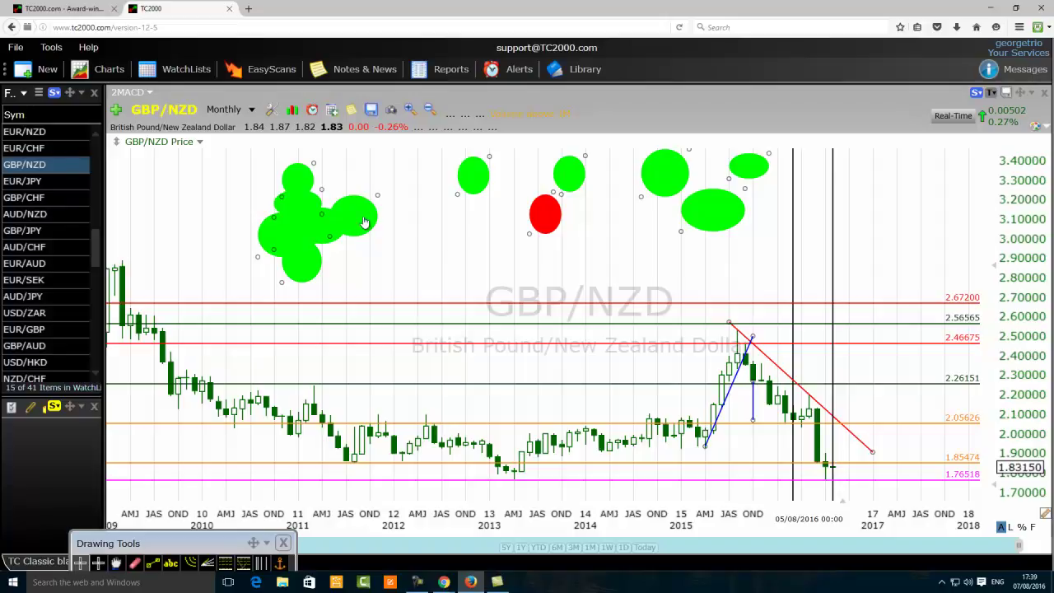
Move the large ellipse at the cluster's later edge out to above the third quarter of 2012.
{"action": "mouse_move", "coordinate": [363, 214]}
{"action": "left_click_drag", "start_coordinate": [363, 214], "coordinate": [448, 237]}
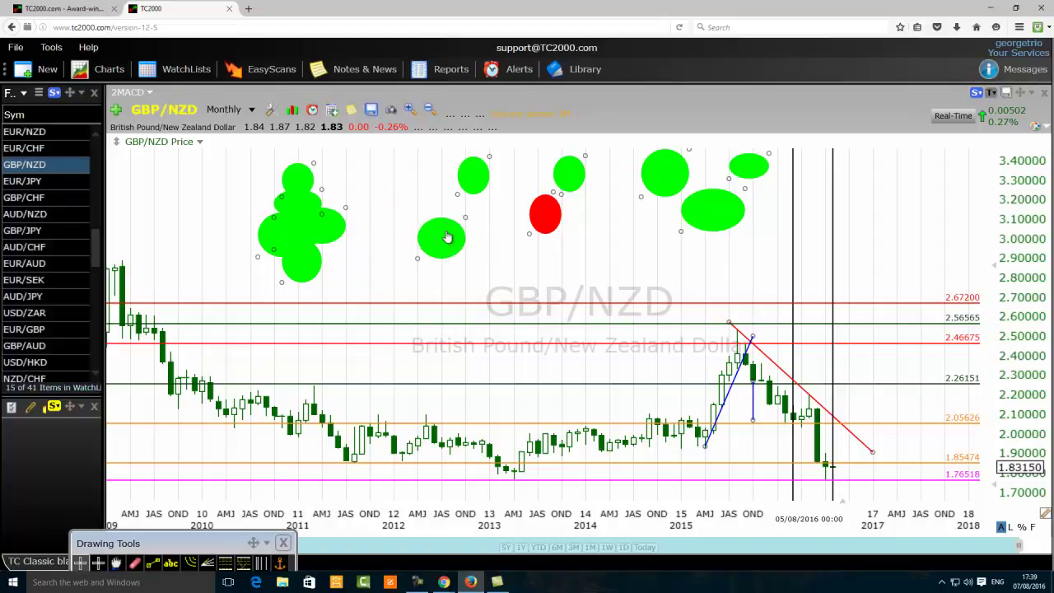